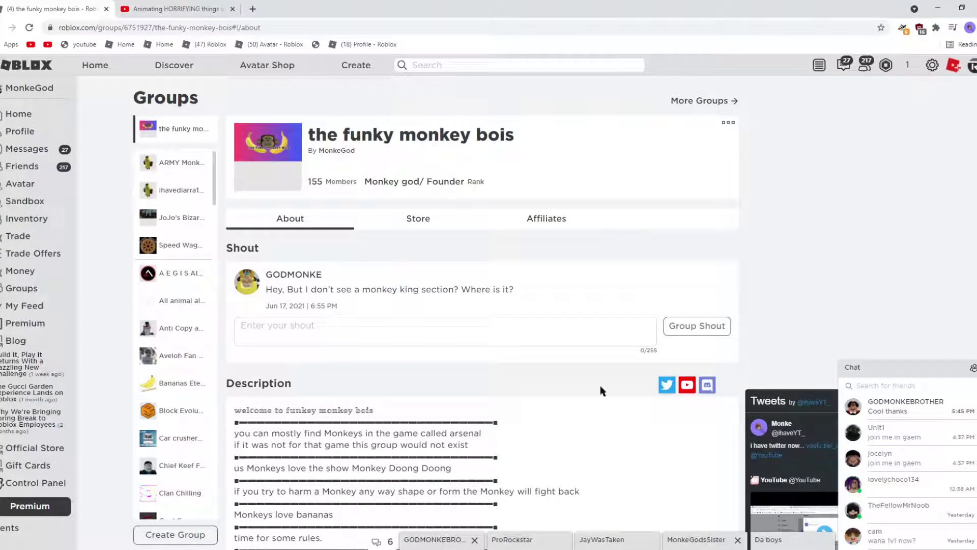
Step: Post 'Right above Monkey Buds' as the group shout
click(900, 375)
scroll(643, 316, down, 10)
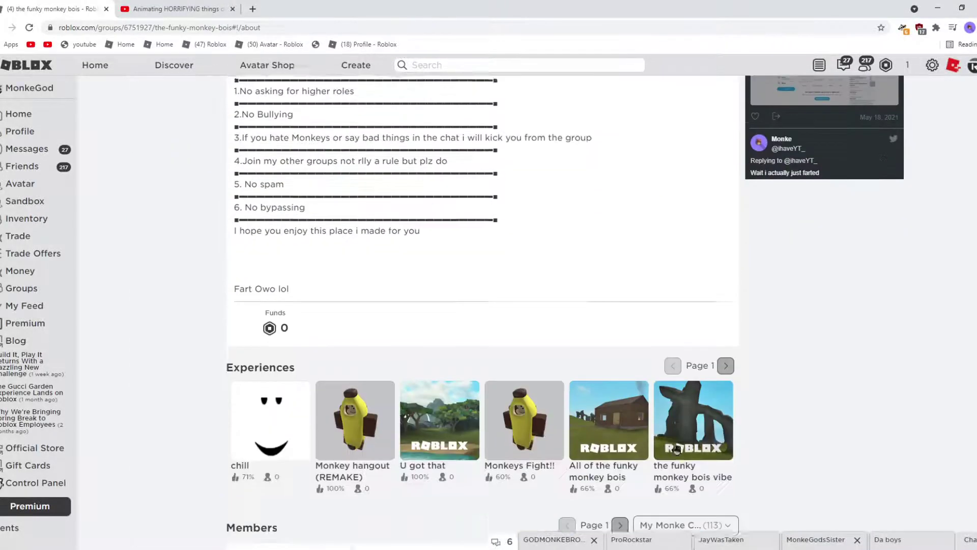
click(698, 516)
scroll(698, 504, down, 1)
scroll(693, 484, down, 1)
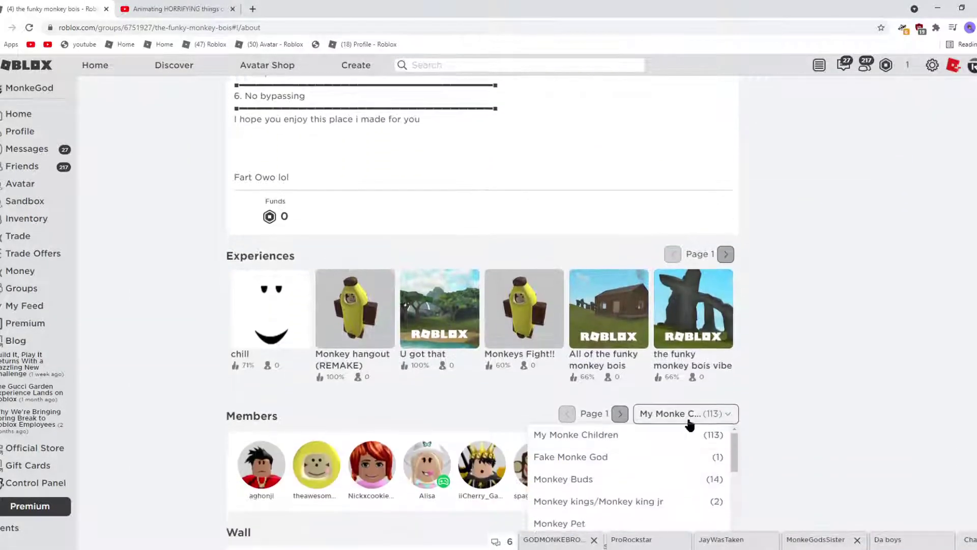
click(690, 424)
scroll(415, 314, up, 12)
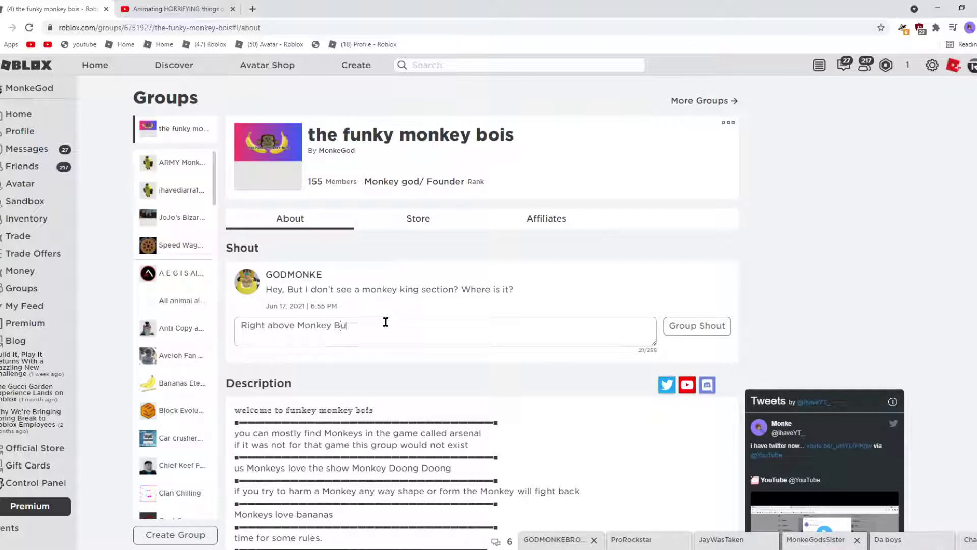
click(697, 326)
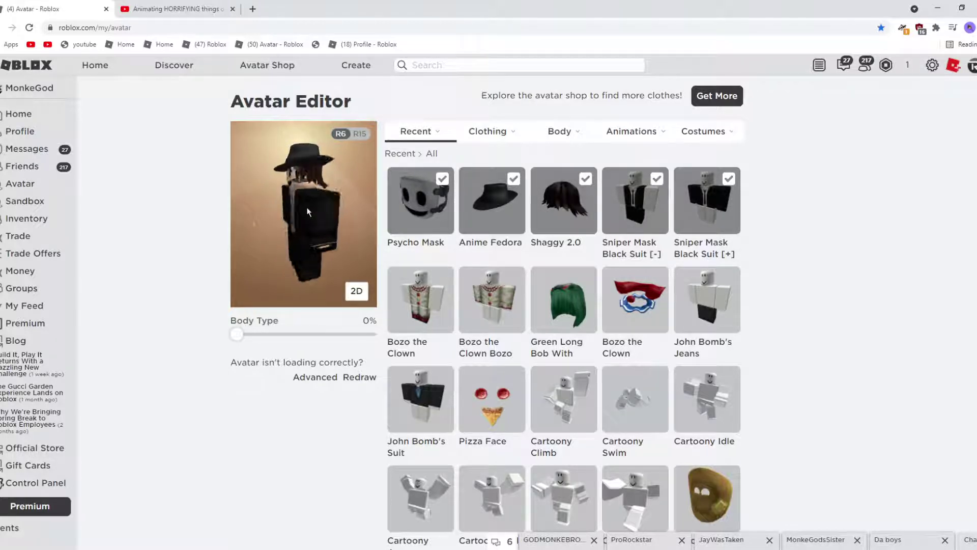
Step: Filter the avatar inventory to show only hats
mouse_move(504, 134)
click(482, 162)
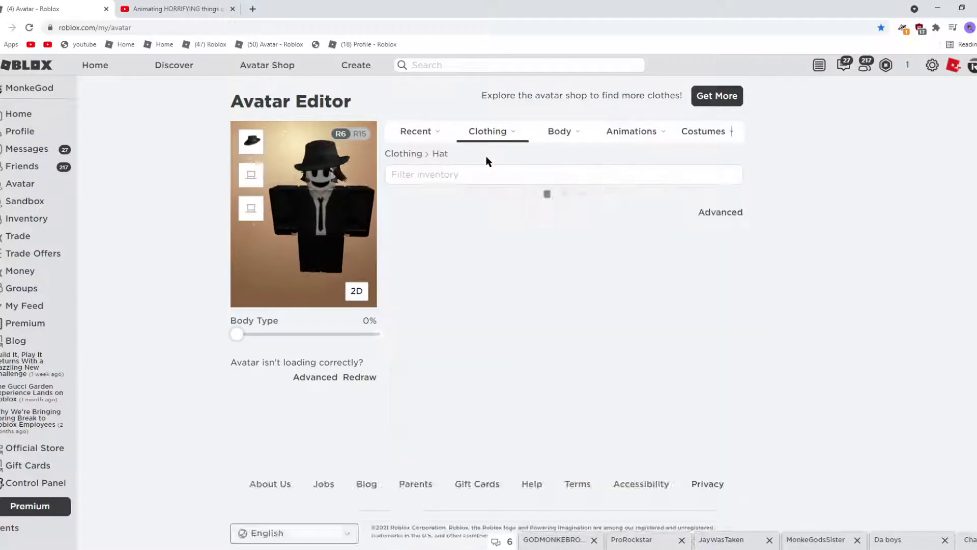
scroll(434, 214, down, 5)
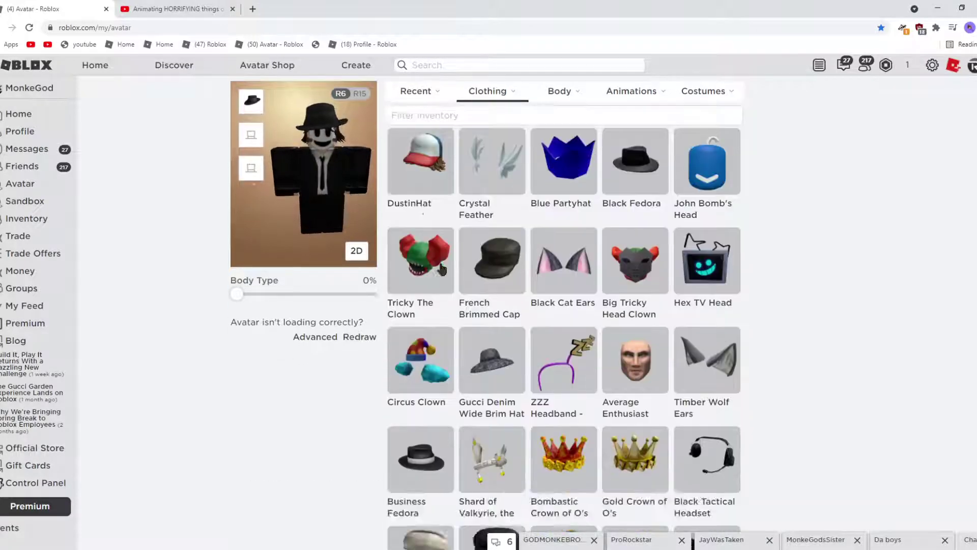
Step: Search Google for 'sniper mask' in a new tab beside the Avatar tab
key(ctrl+t)
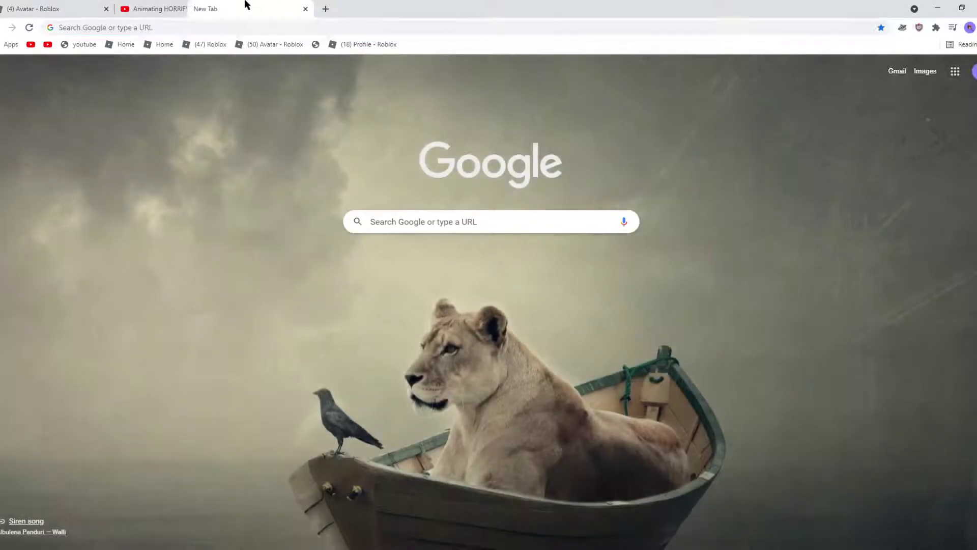
drag(246, 4, 270, 10)
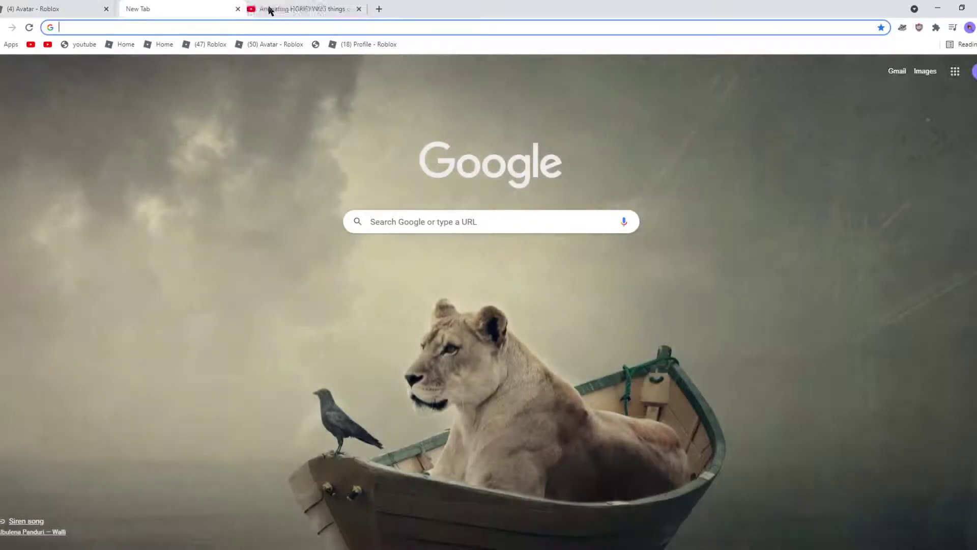
click(445, 218)
text(sniper mask)
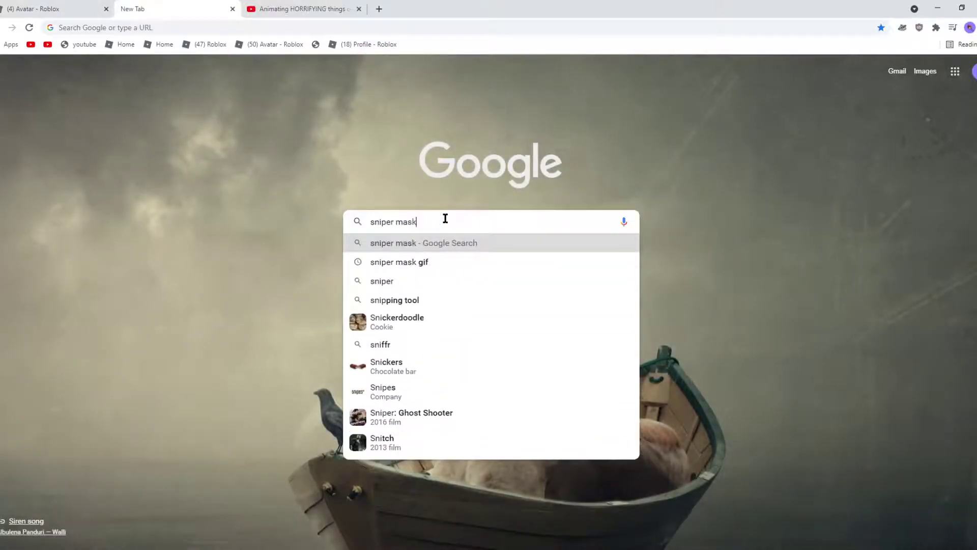
key(Return)
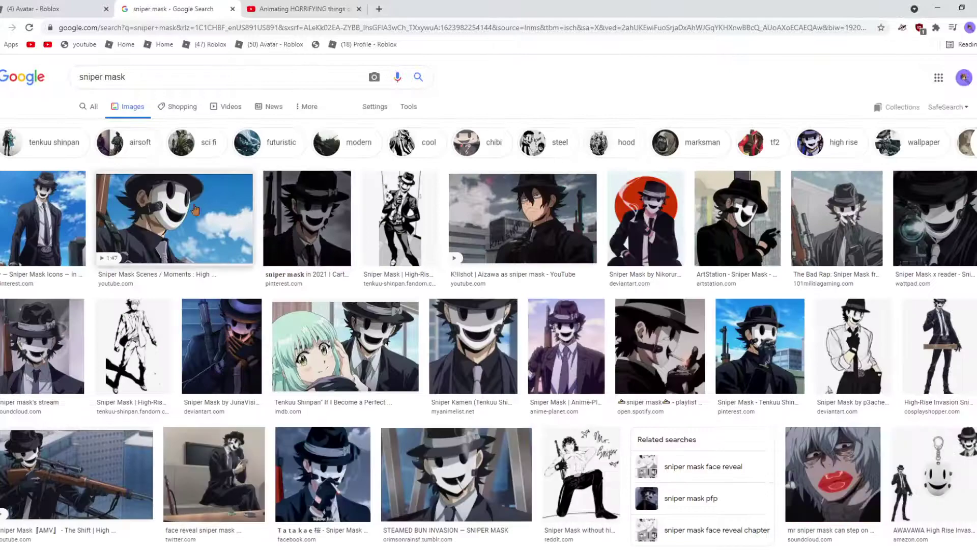
Step: Preview several sniper mask images, ending on the Pinterest icons picture, comparing with the avatar
click(71, 201)
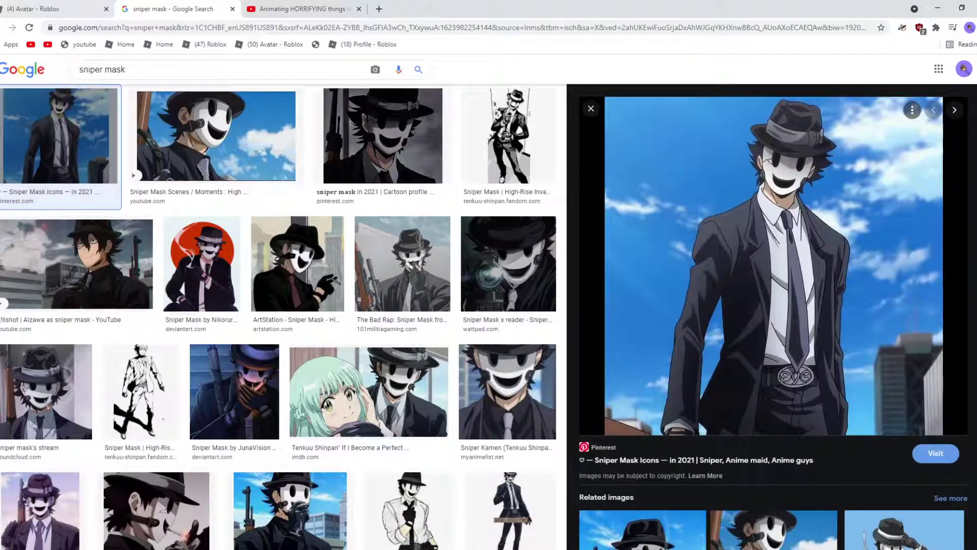
key(ctrl+shift+Tab)
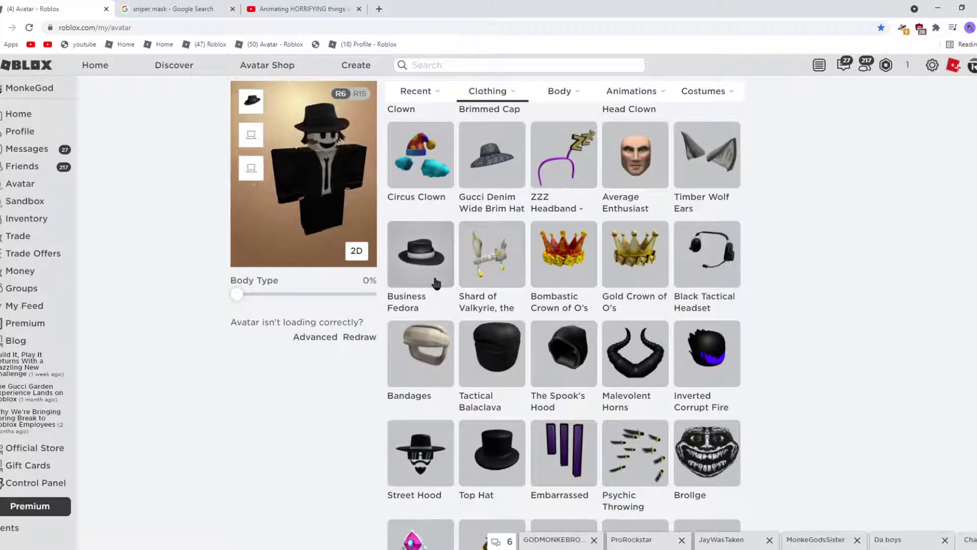
key(ctrl+Tab)
scroll(417, 357, down, 2)
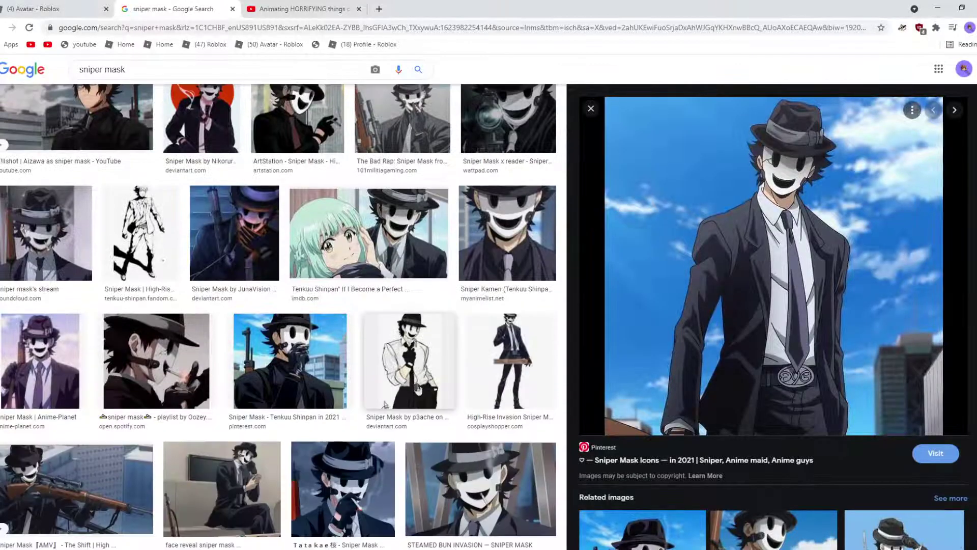
scroll(418, 390, down, 3)
click(405, 165)
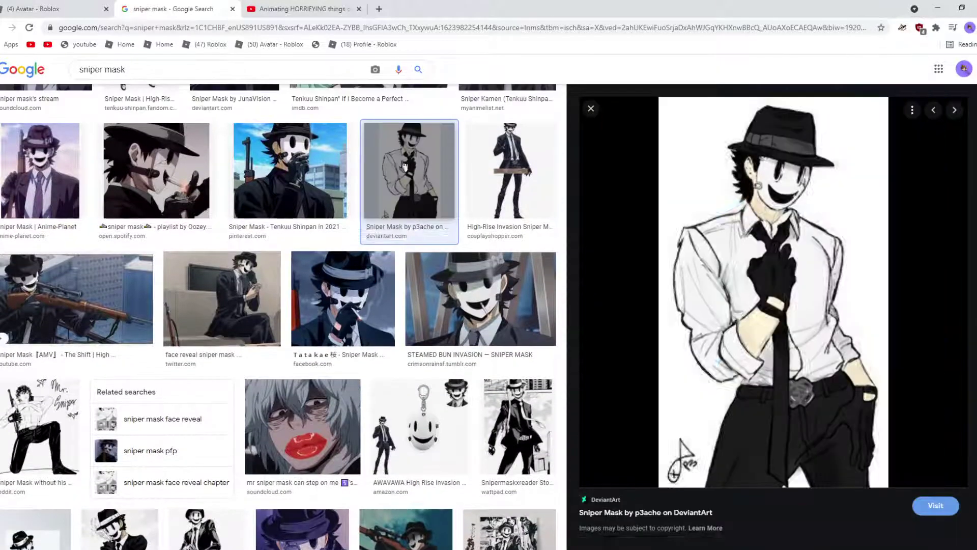
scroll(433, 296, down, 4)
click(434, 297)
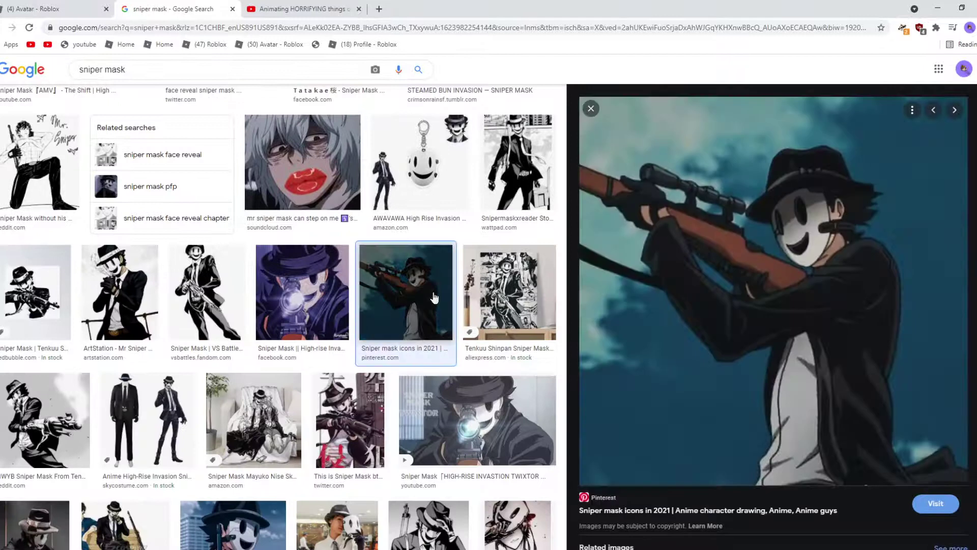
scroll(434, 297, down, 3)
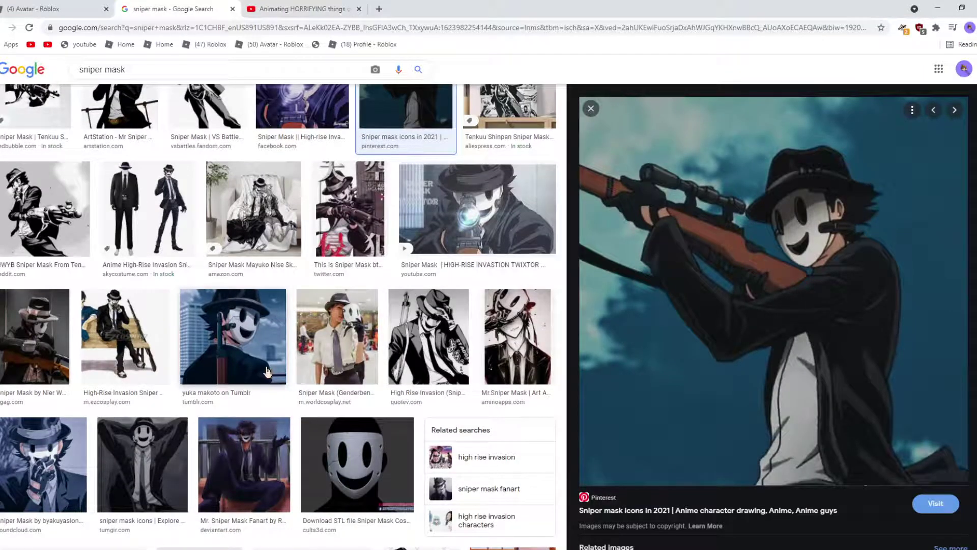
scroll(244, 376, down, 3)
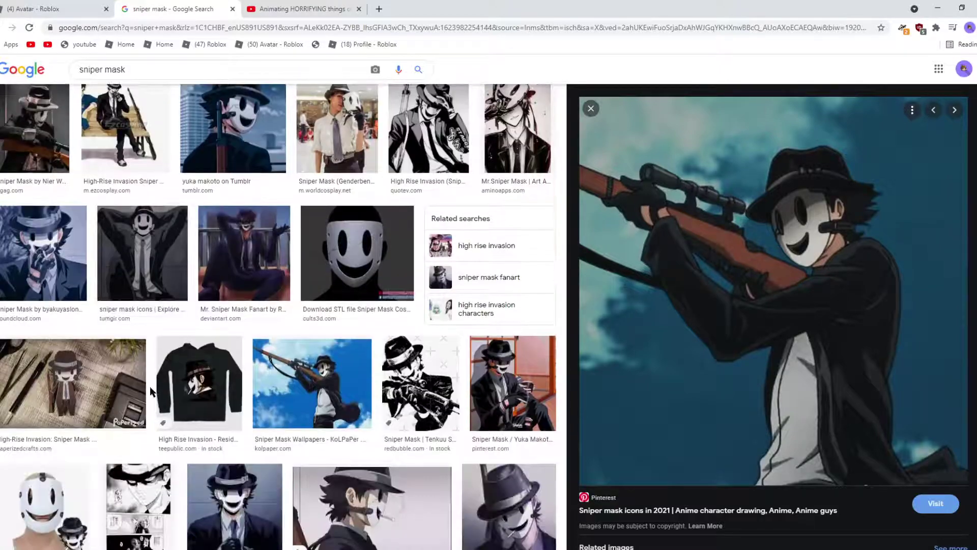
Step: Return to the Avatar Editor and take the Anime Fedora off the avatar
click(36, 9)
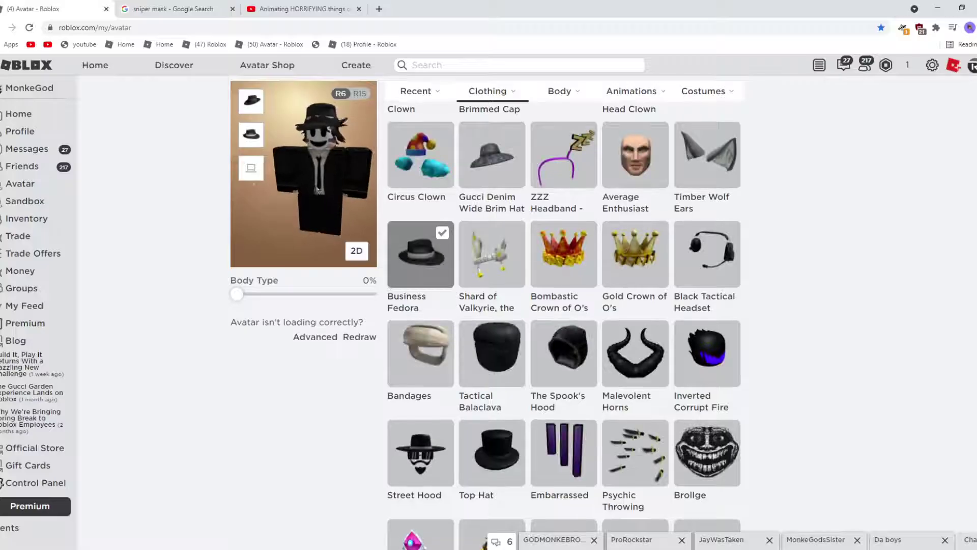
scroll(453, 295, up, 5)
scroll(611, 350, down, 6)
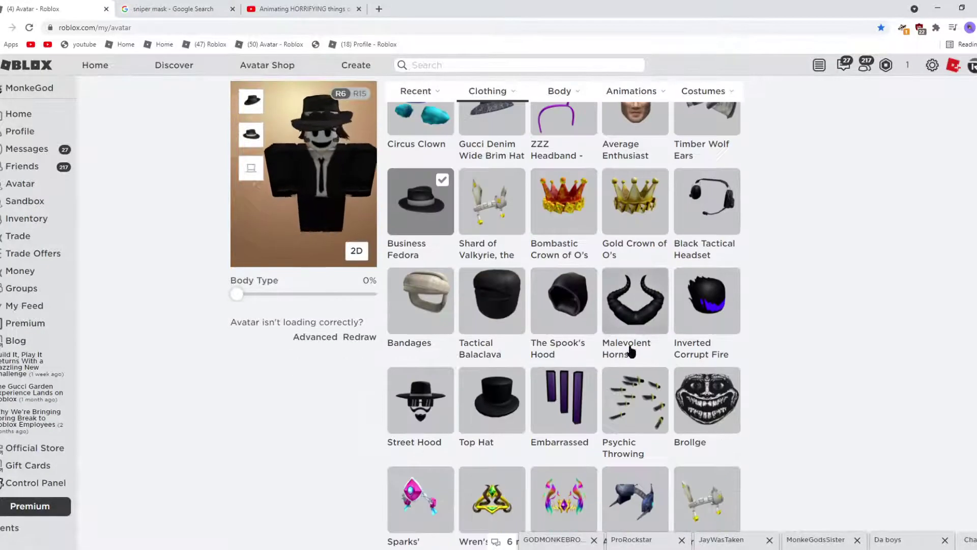
scroll(631, 352, down, 5)
scroll(560, 331, up, 6)
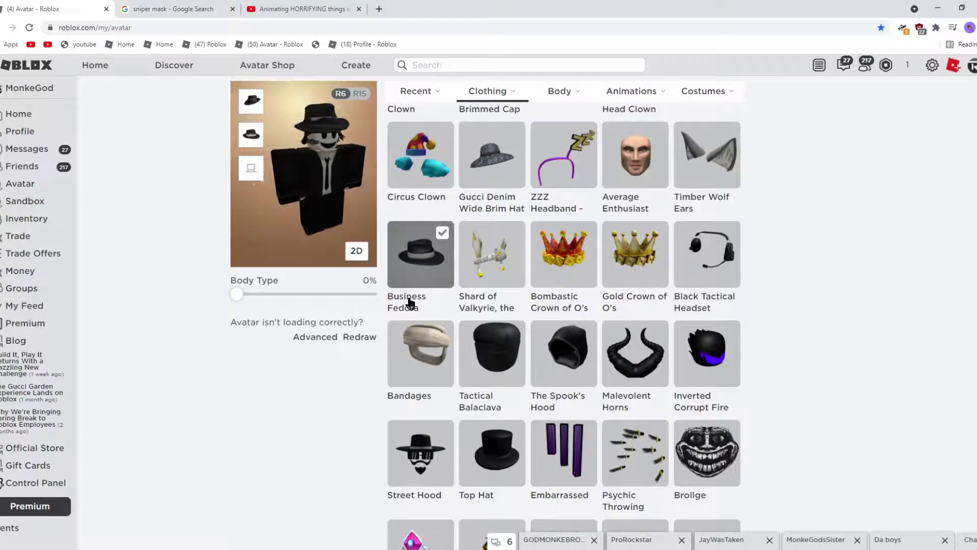
scroll(409, 302, up, 3)
scroll(541, 321, down, 15)
scroll(557, 329, down, 7)
click(680, 309)
Step: Put the Anime Fedora back on the black-suited, masked avatar
scroll(611, 311, up, 20)
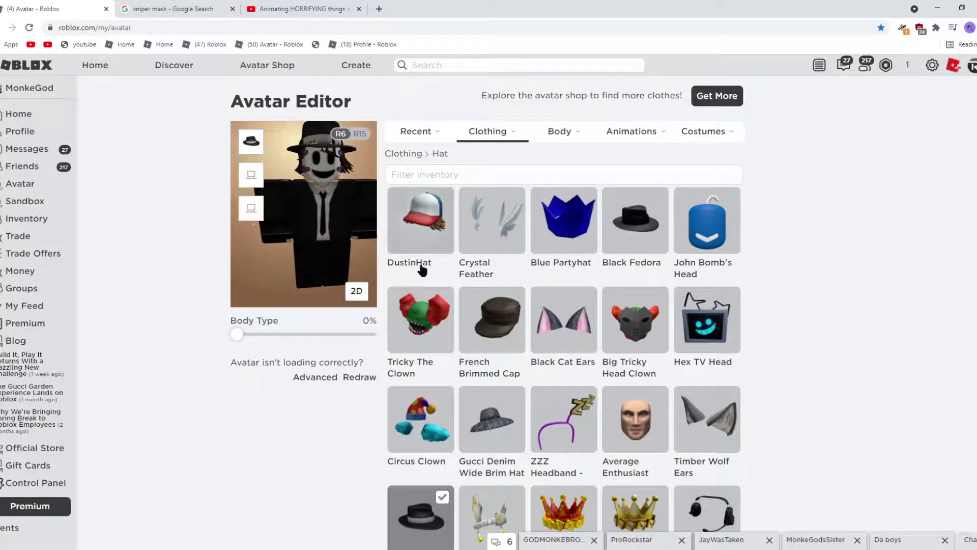
scroll(458, 306, down, 8)
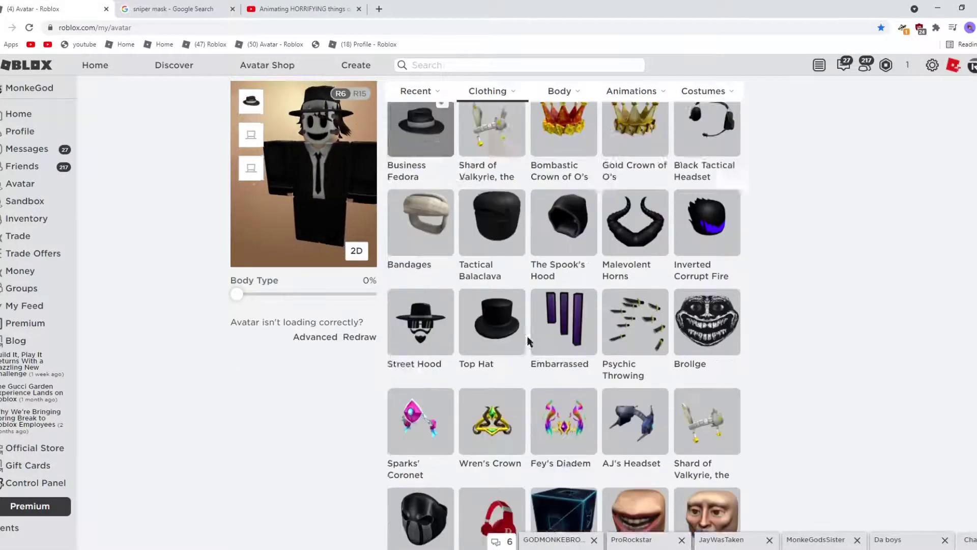
scroll(529, 341, up, 3)
scroll(657, 280, down, 16)
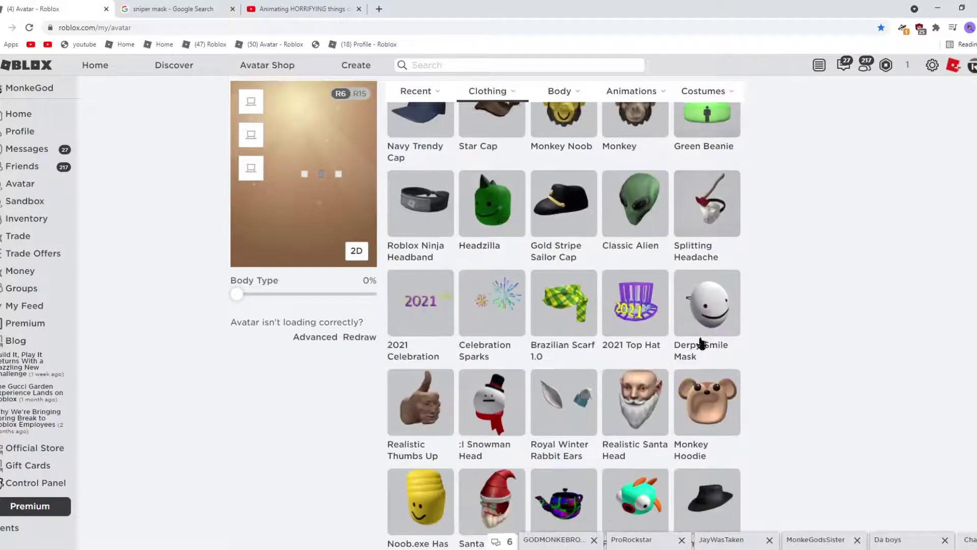
scroll(701, 344, down, 4)
click(692, 265)
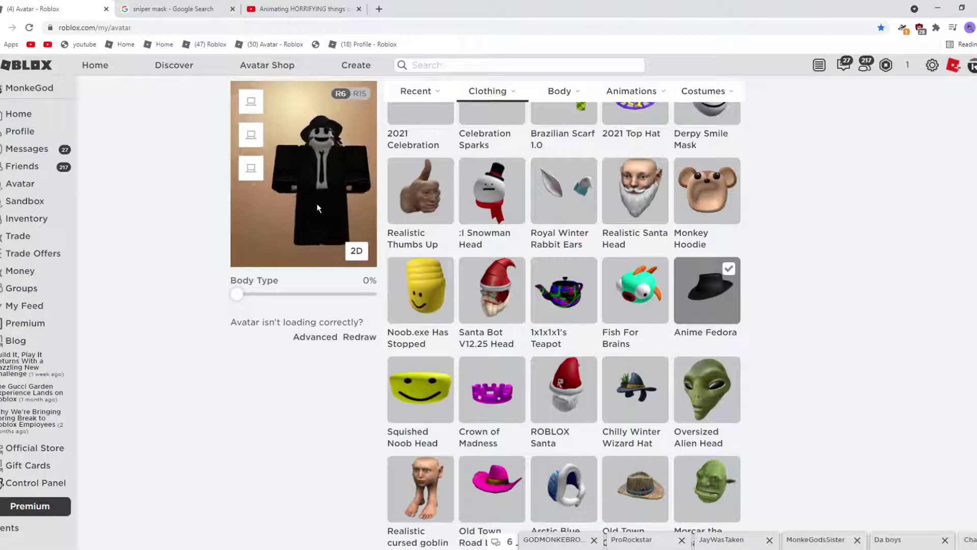
scroll(317, 206, up, 3)
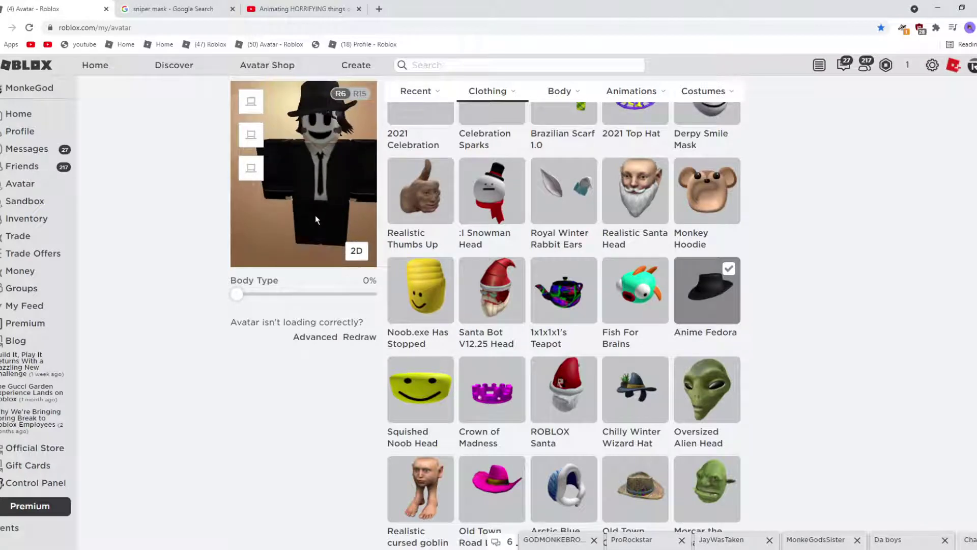
scroll(315, 215, down, 3)
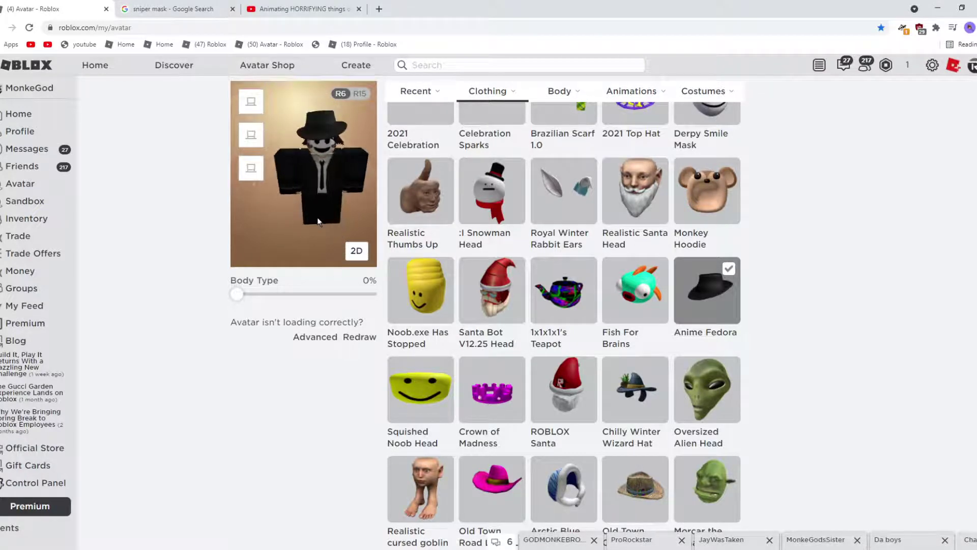
scroll(317, 217, up, 2)
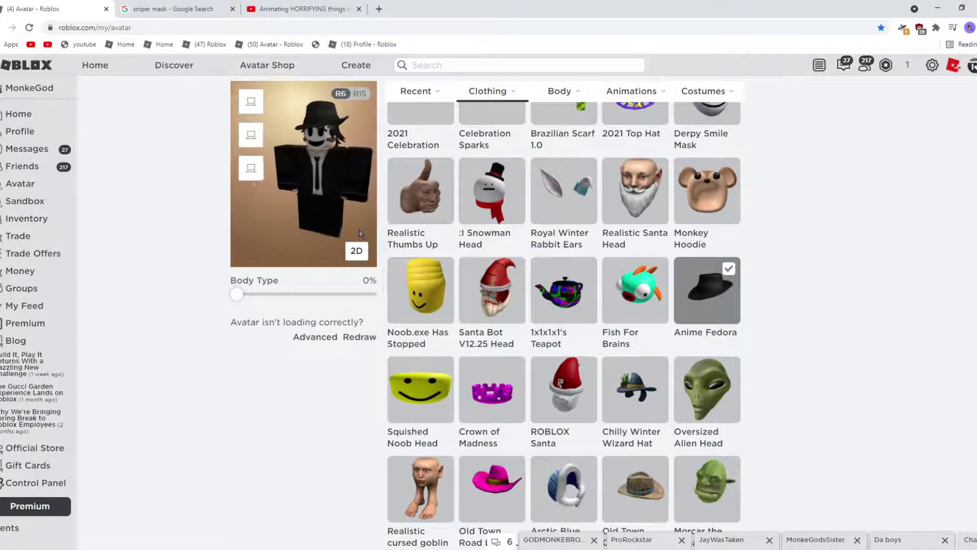
Step: Preview the manga face reveal, the Chill video image and the Wattpad sniper mask picture
click(252, 6)
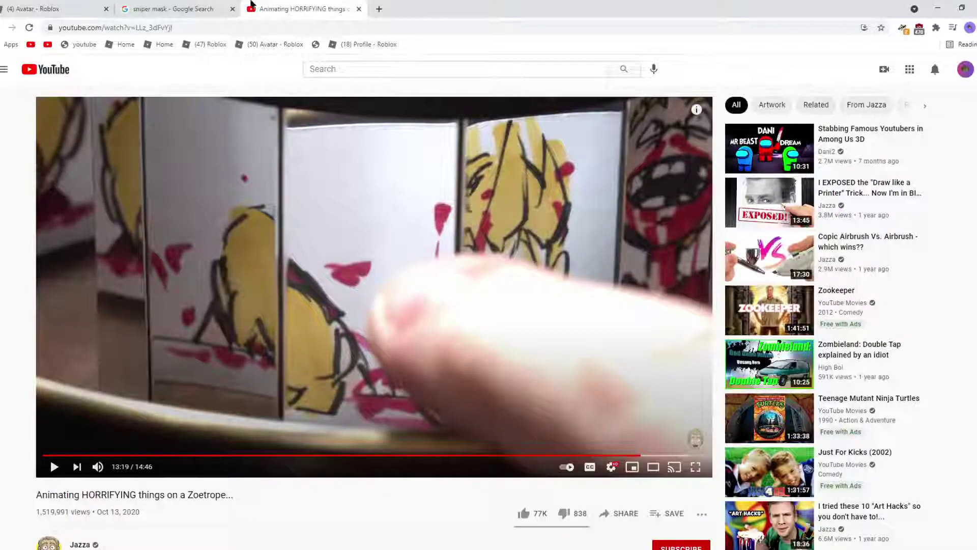
click(224, 6)
scroll(264, 173, down, 7)
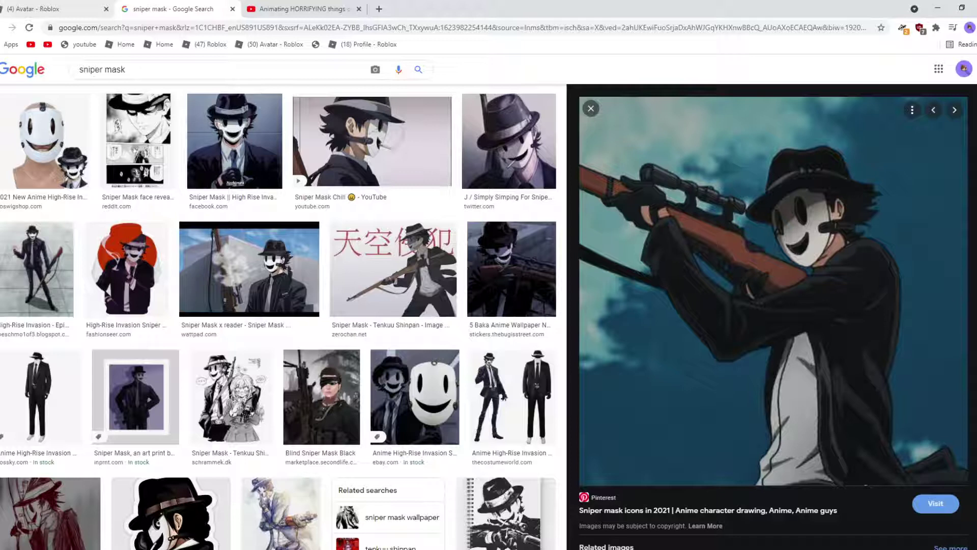
click(137, 141)
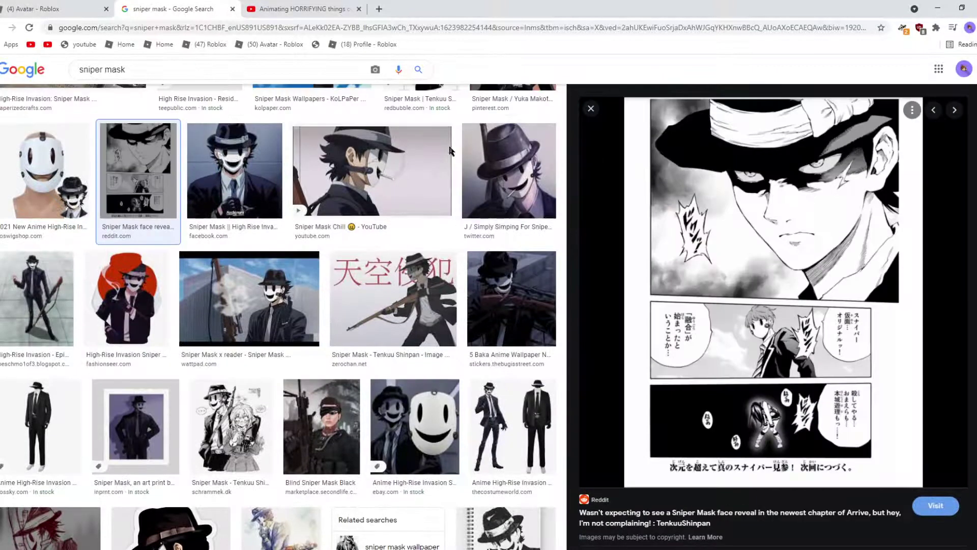
click(383, 149)
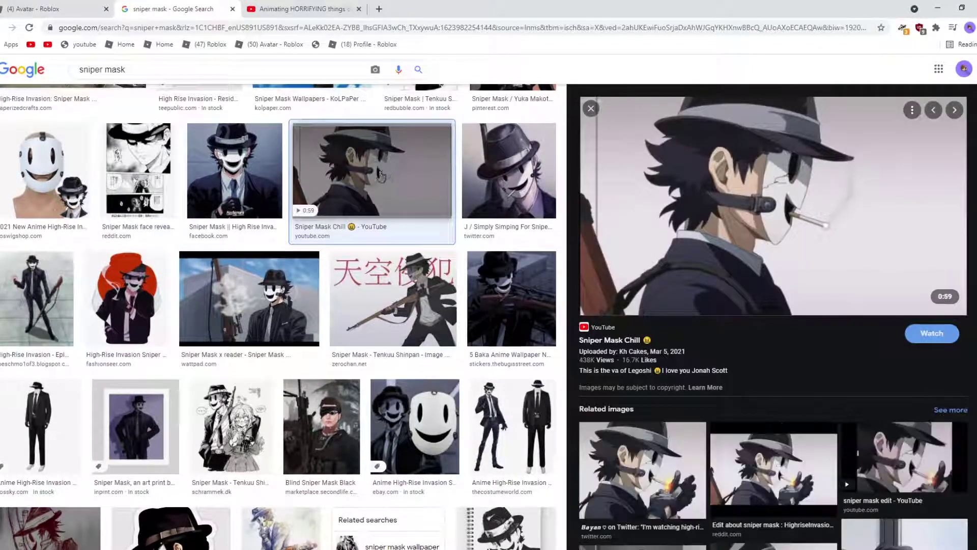
scroll(306, 148, down, 3)
click(281, 144)
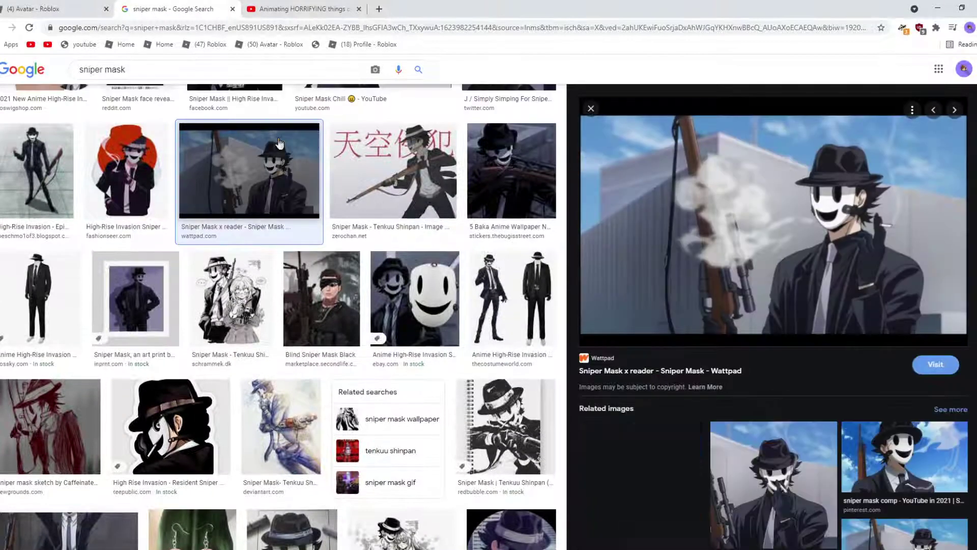
Step: Close the image search and delete the Myboe costume from My Costumes
click(233, 10)
scroll(512, 153, up, 10)
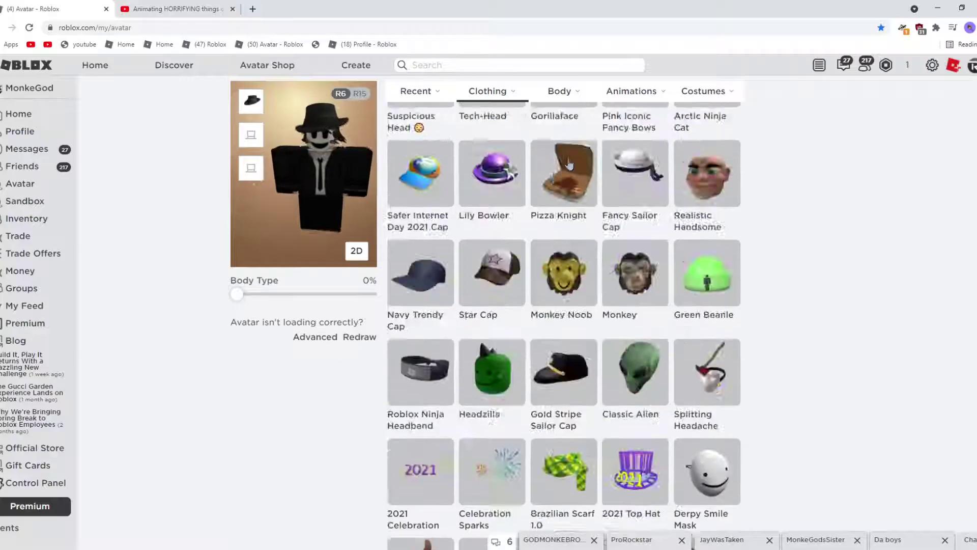
click(713, 111)
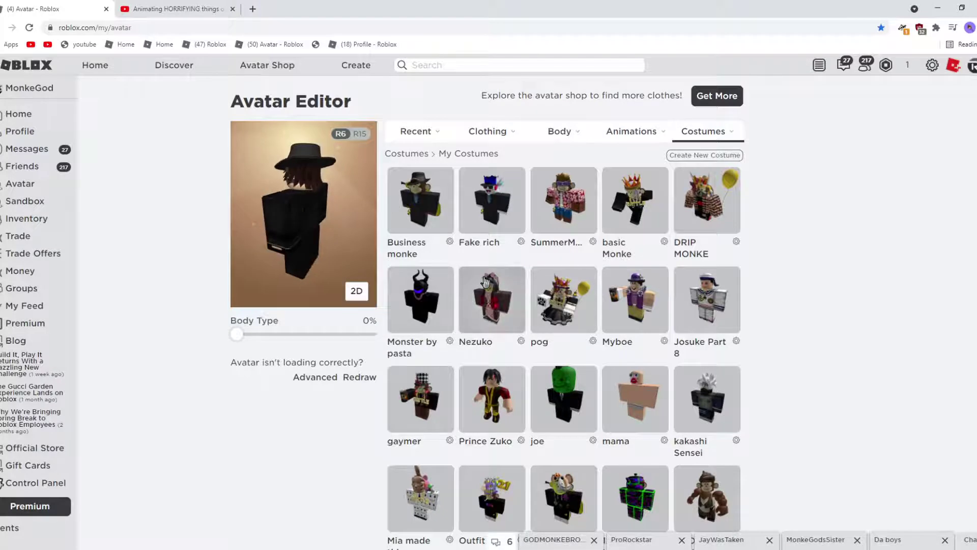
scroll(486, 282, down, 10)
scroll(645, 326, up, 3)
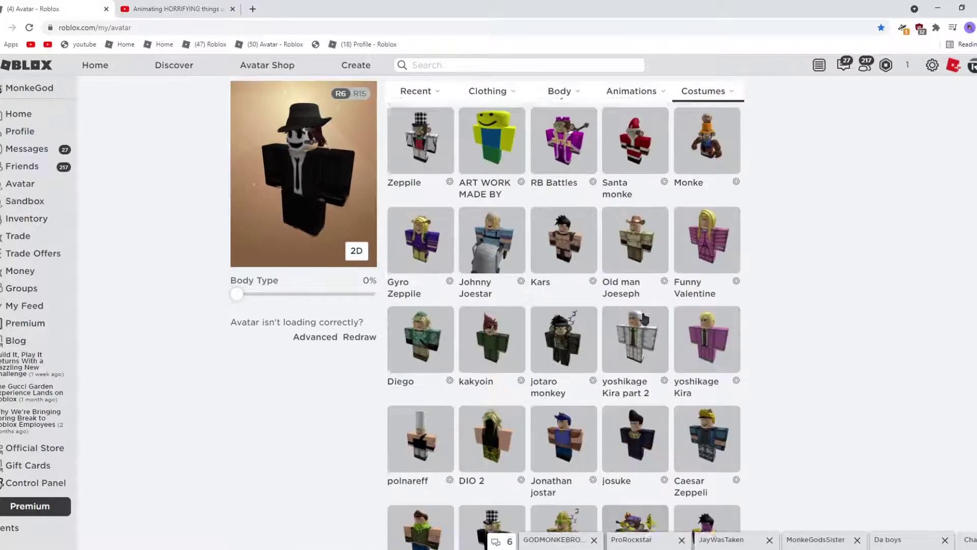
scroll(645, 318, up, 7)
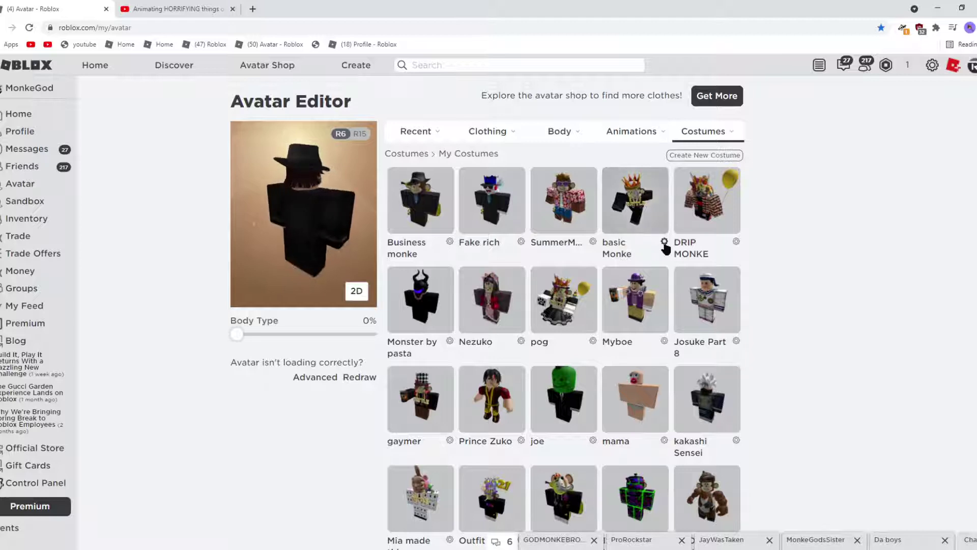
click(664, 341)
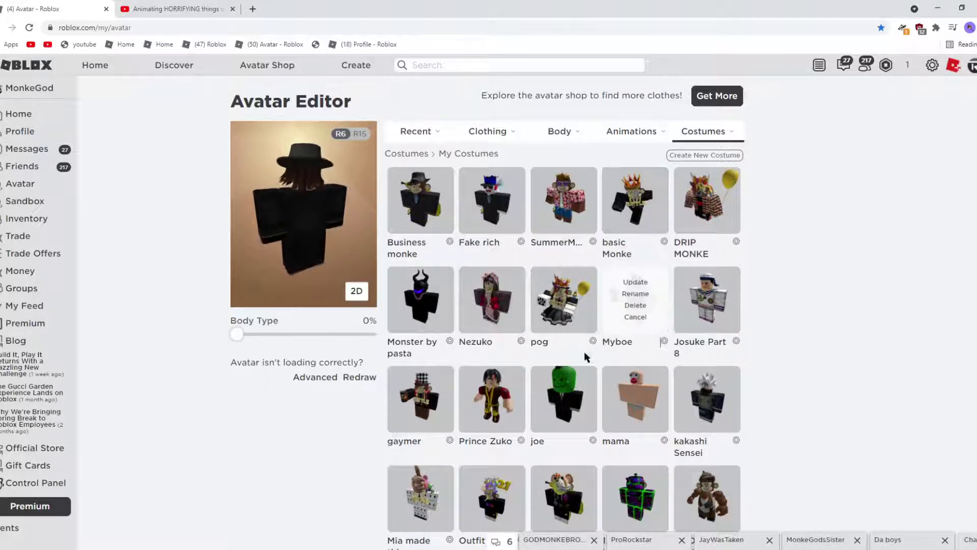
click(635, 305)
click(460, 334)
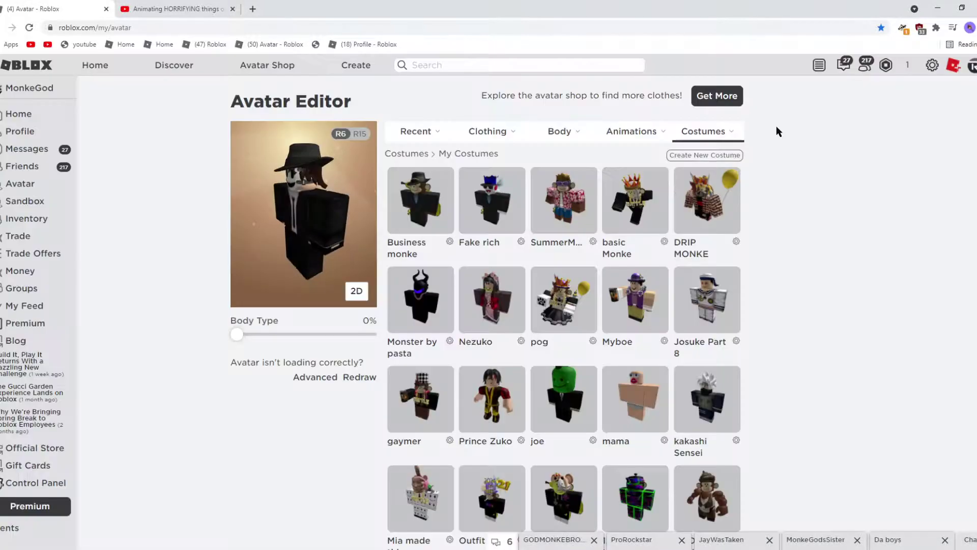
Step: Save the current suited fedora look as a new costume named 'Sniper mask'
click(709, 157)
text(Sniper mask)
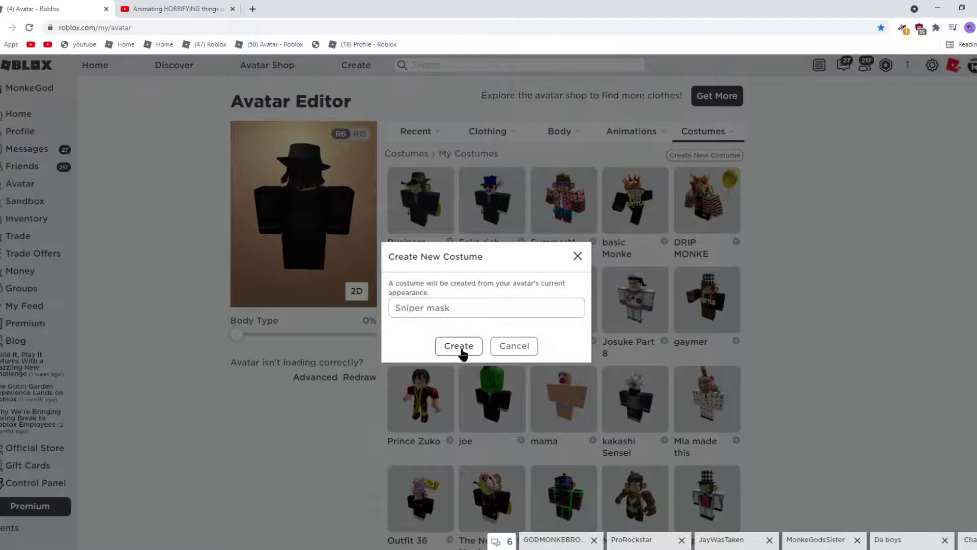
click(458, 346)
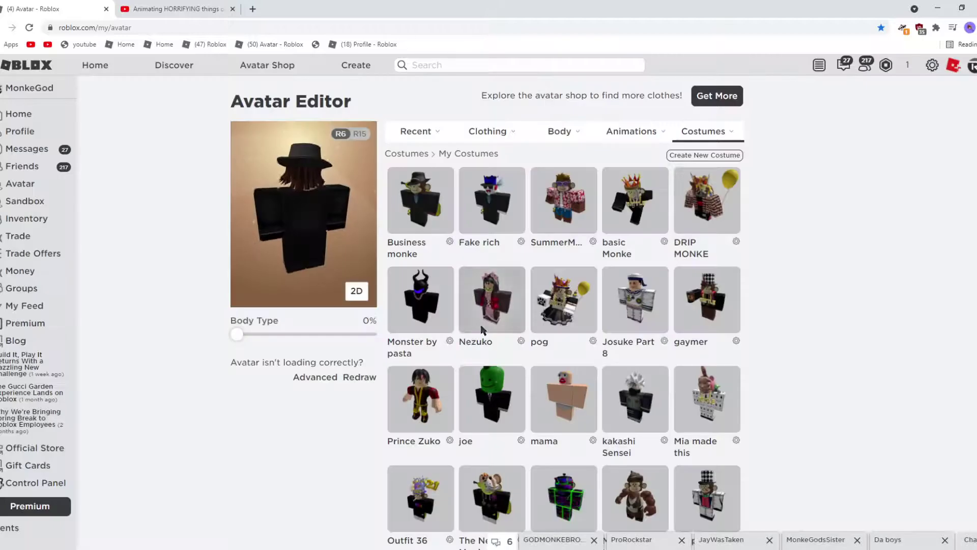
Step: Put the plain blocky costume on the avatar
scroll(585, 356, down, 10)
click(644, 375)
scroll(560, 254, up, 10)
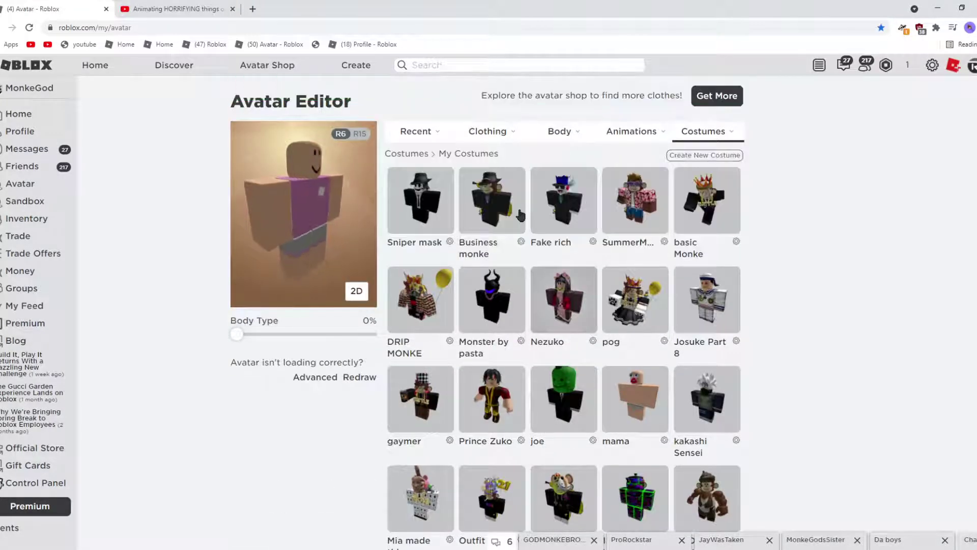
Step: Equip the black-to-red Sorority Girl Hair from the hair items
click(481, 163)
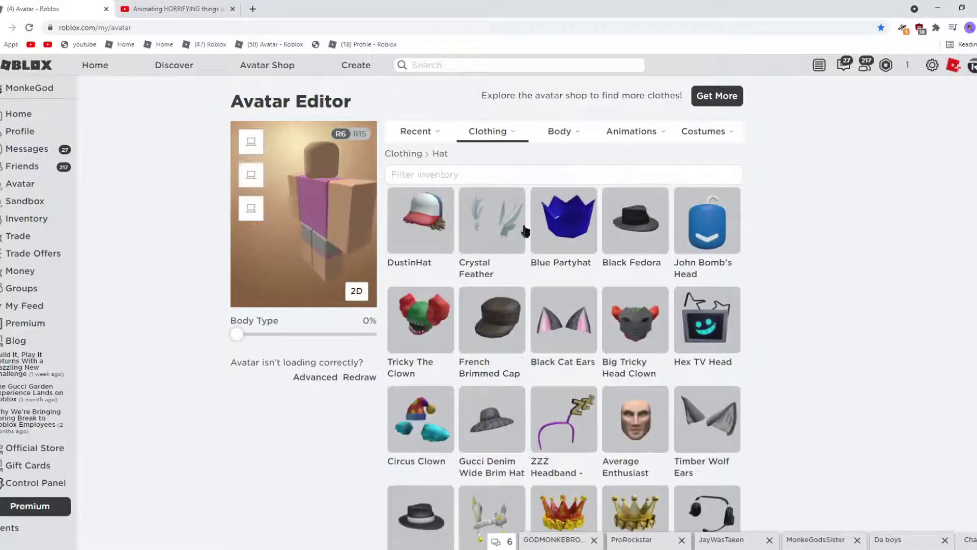
mouse_move(407, 134)
mouse_move(488, 132)
click(505, 159)
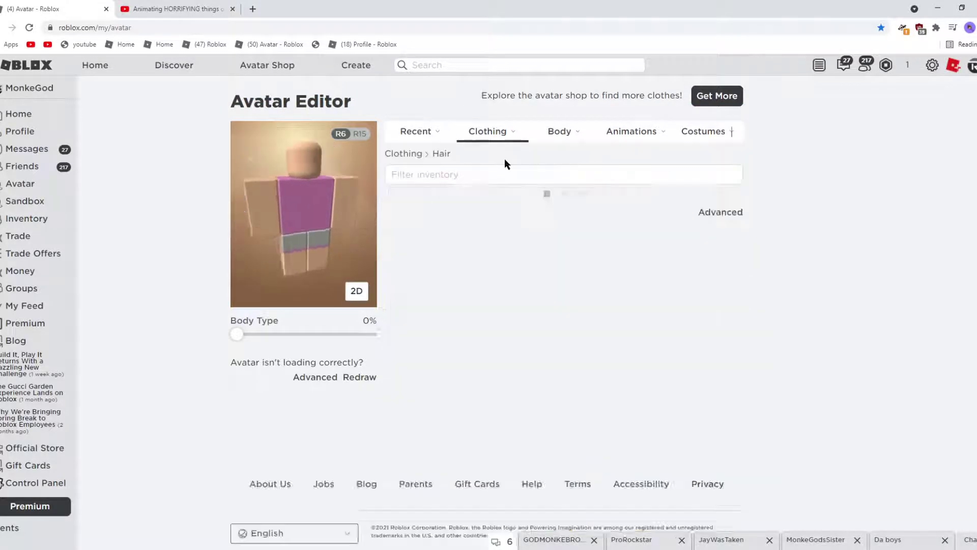
scroll(610, 310, down, 1)
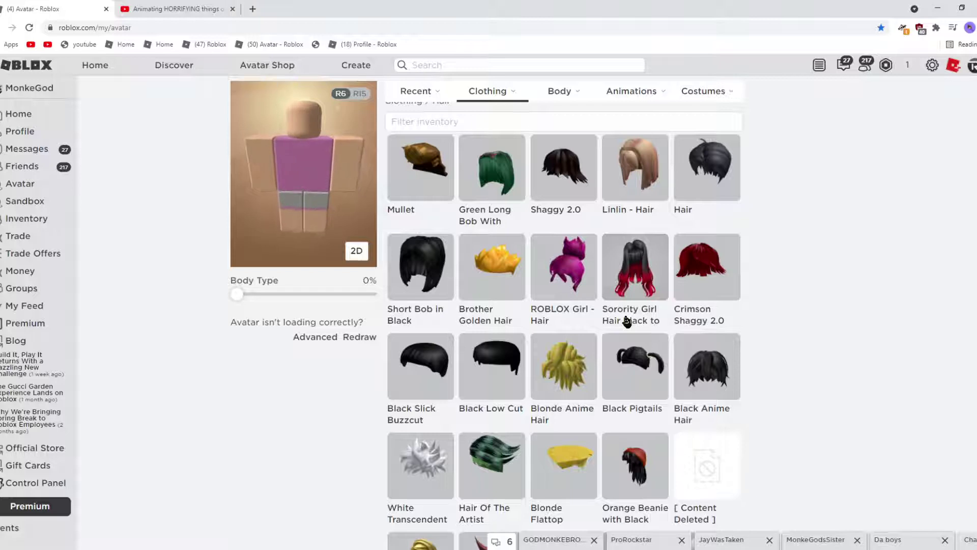
click(627, 321)
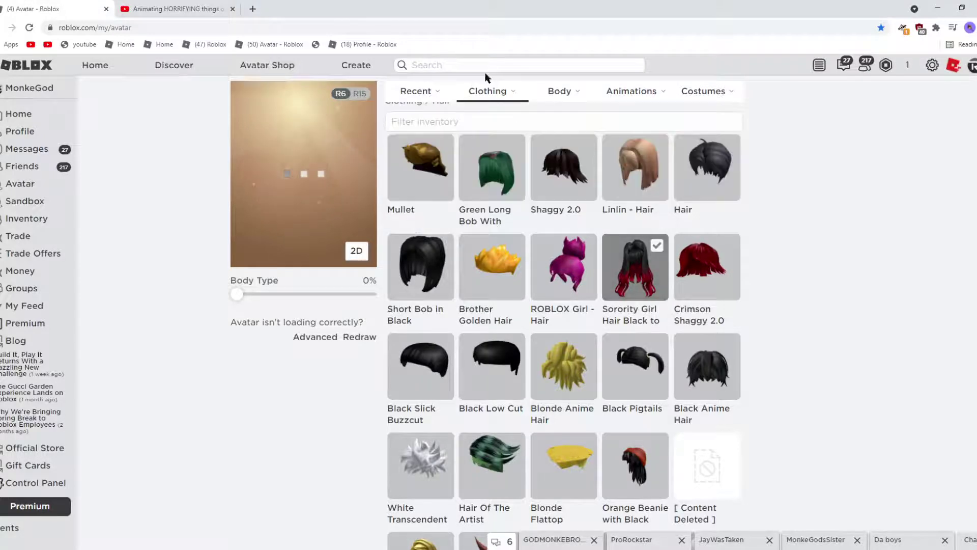
mouse_move(501, 93)
click(512, 128)
Step: Browse the face accessories and put the Bamboo Snack on the avatar
mouse_move(487, 132)
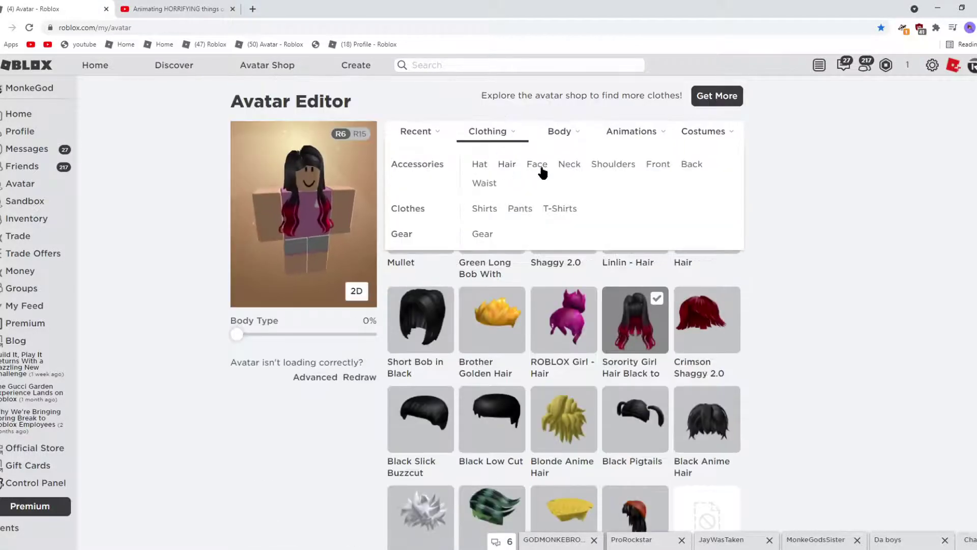
click(544, 164)
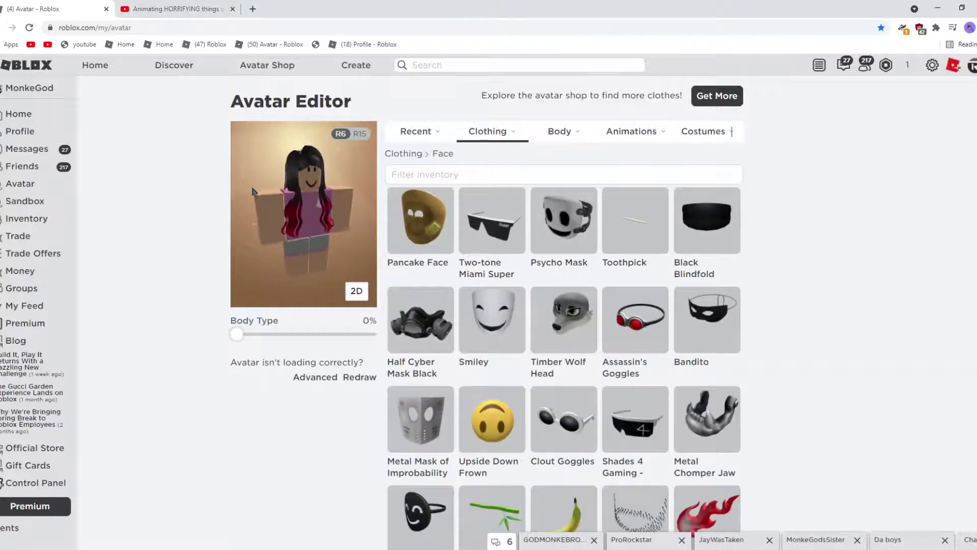
scroll(524, 206, down, 1)
scroll(525, 206, down, 8)
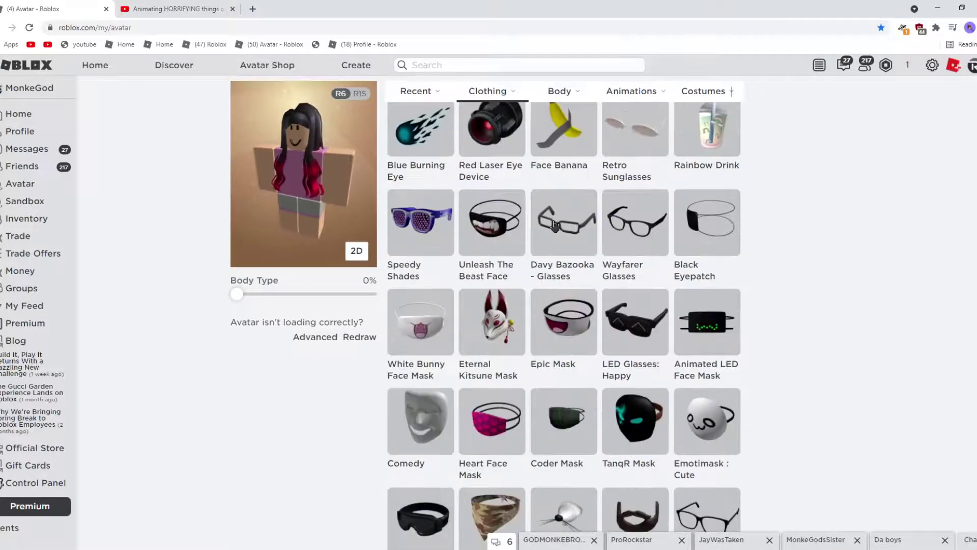
scroll(555, 224, up, 8)
scroll(554, 224, up, 10)
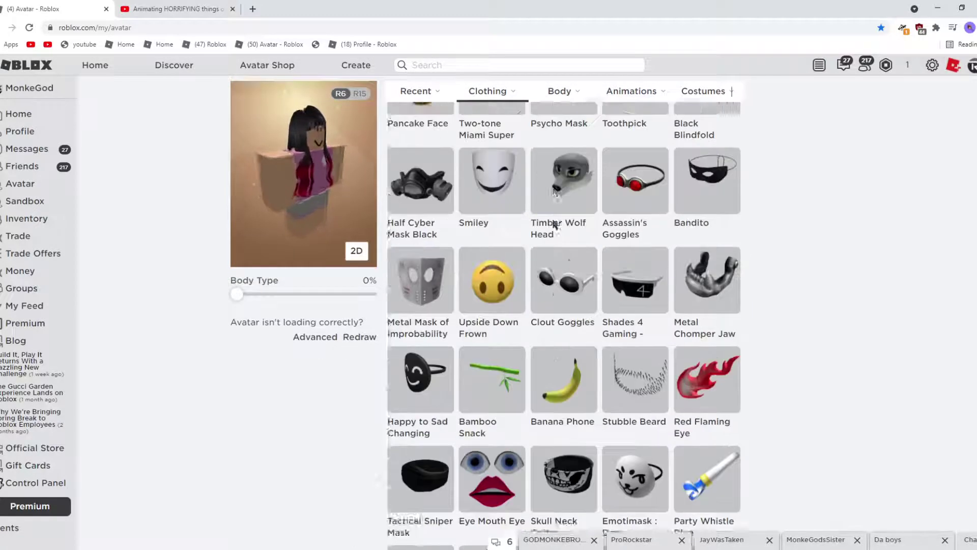
scroll(555, 224, down, 1)
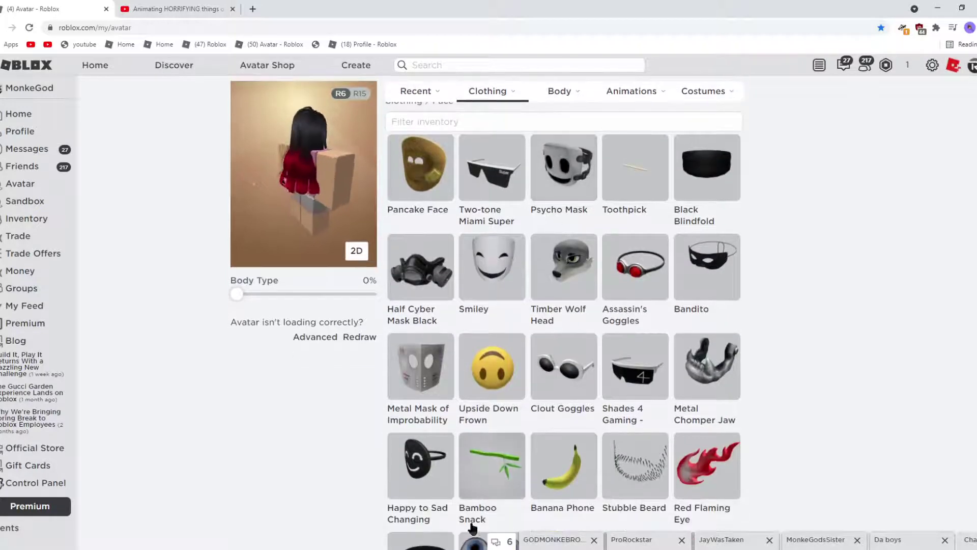
click(466, 497)
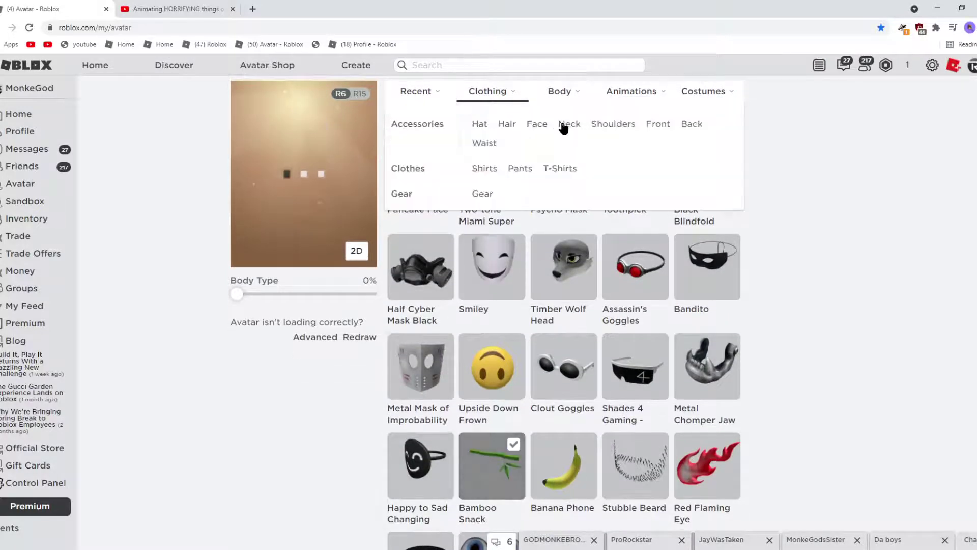
click(565, 124)
click(679, 154)
Step: Show the avatar's owned hats and scroll through the hat grid and back
mouse_move(509, 137)
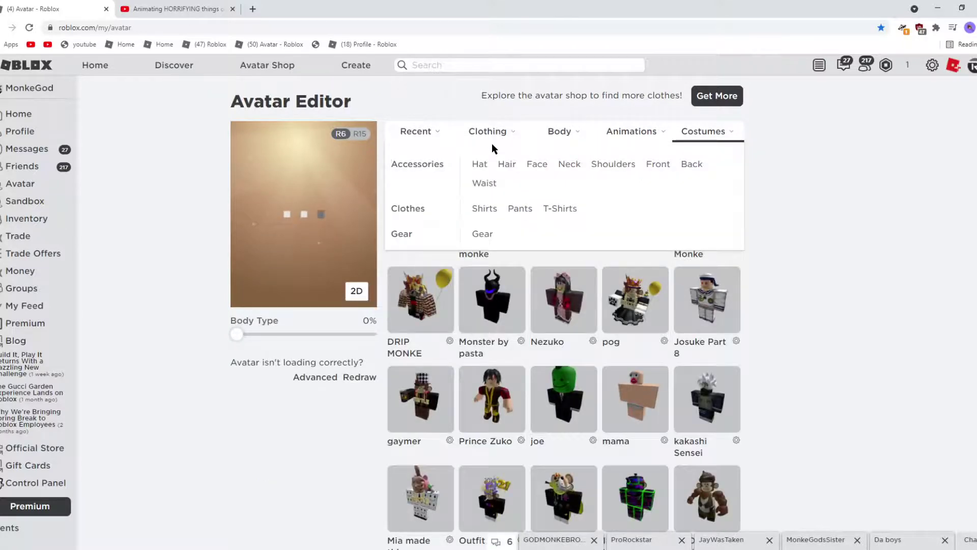
click(509, 164)
click(537, 164)
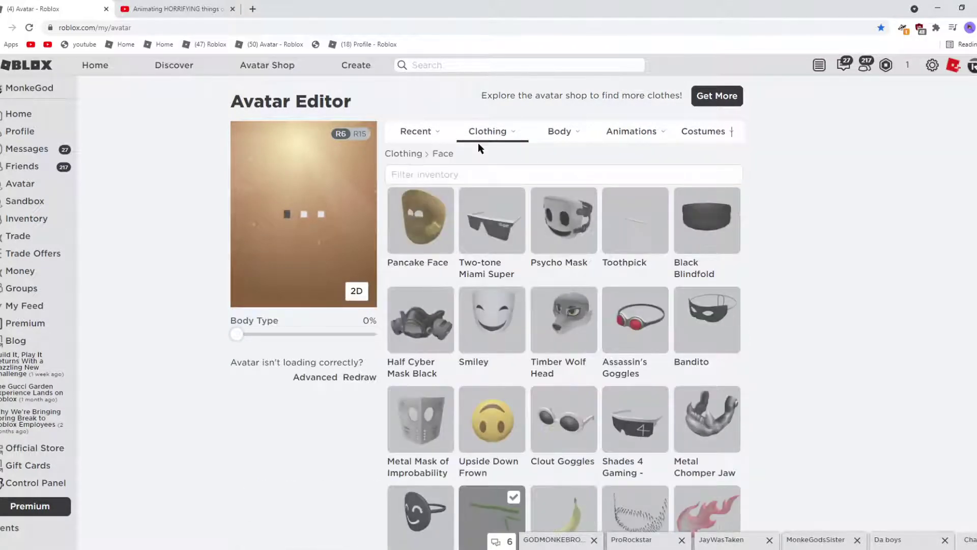
mouse_move(481, 140)
click(479, 164)
scroll(626, 252, down, 3)
scroll(626, 252, down, 7)
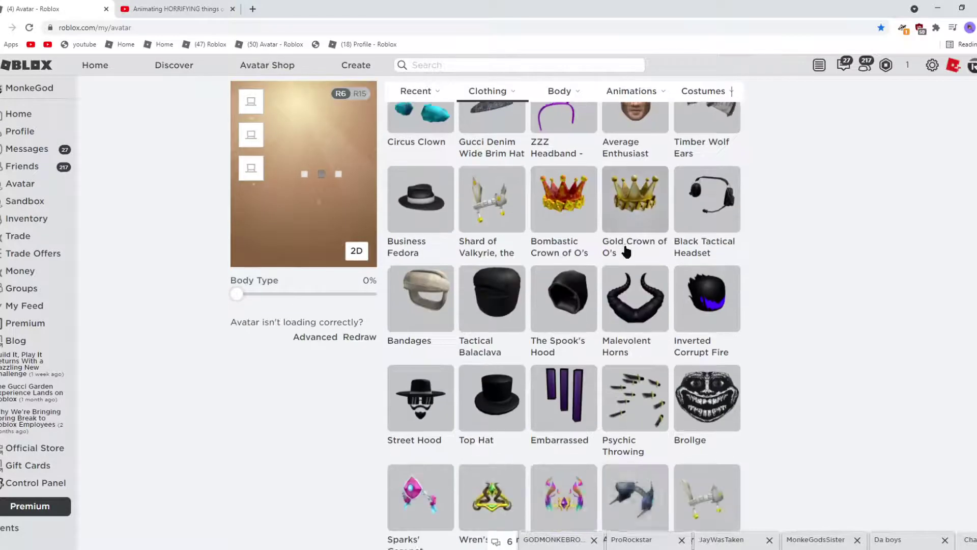
scroll(526, 274, down, 2)
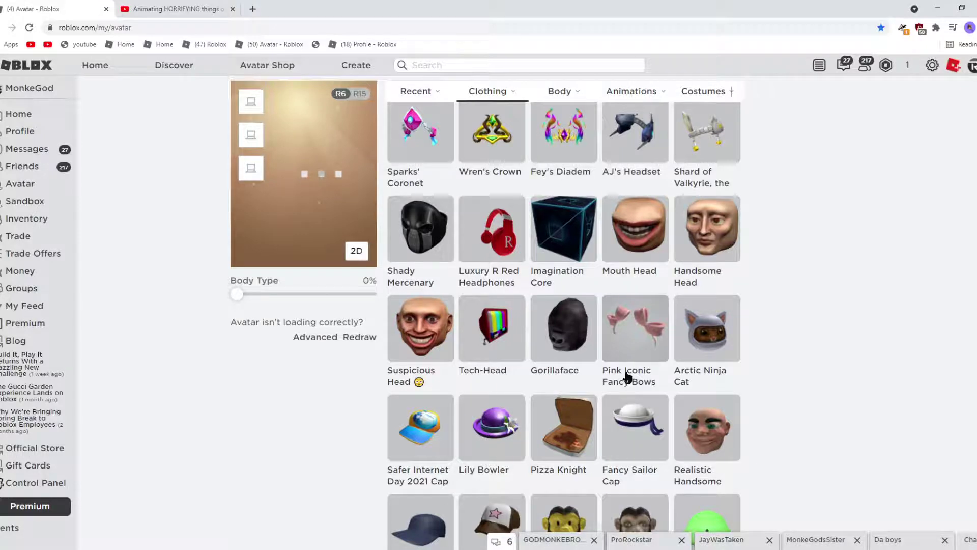
scroll(624, 306, up, 10)
Step: Put the Nezuko Shirt on the avatar
mouse_move(488, 133)
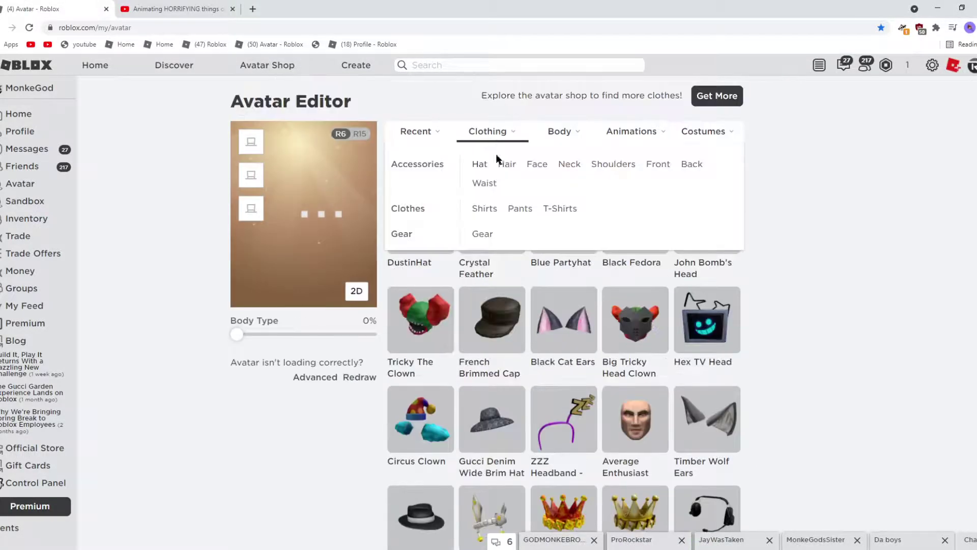
click(501, 164)
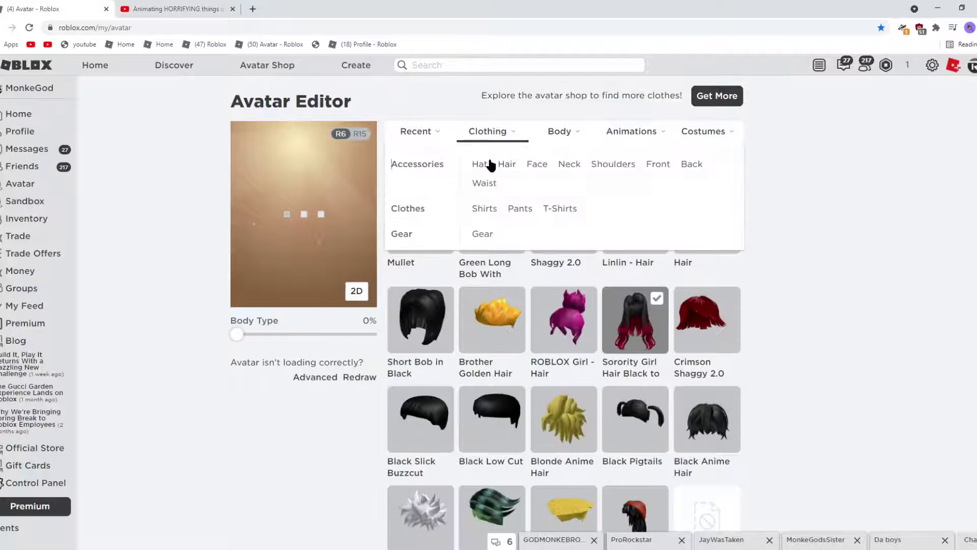
click(489, 164)
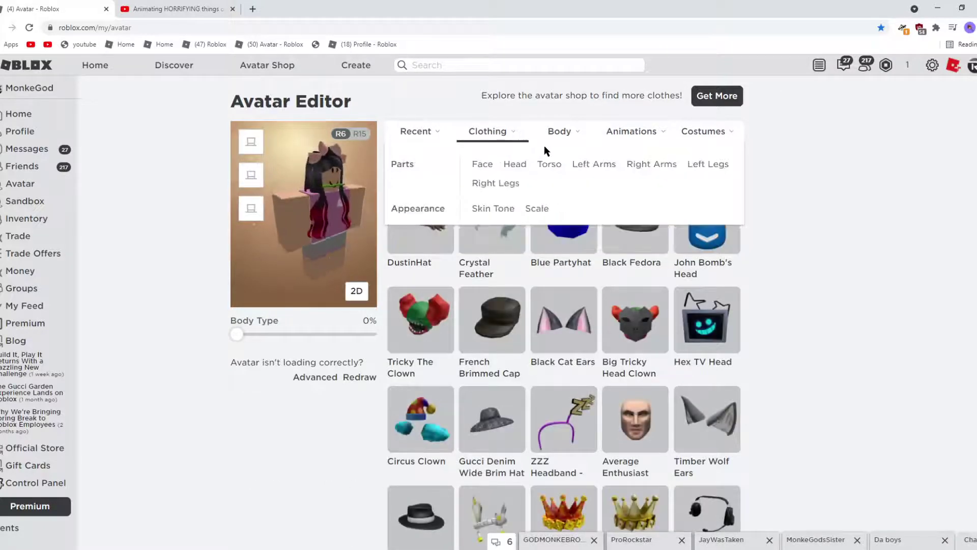
click(486, 207)
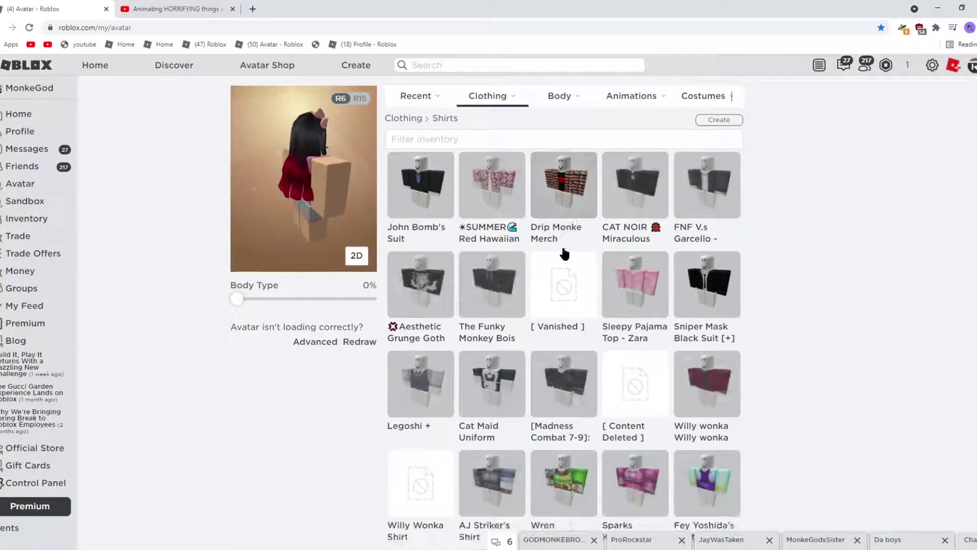
scroll(641, 234, down, 8)
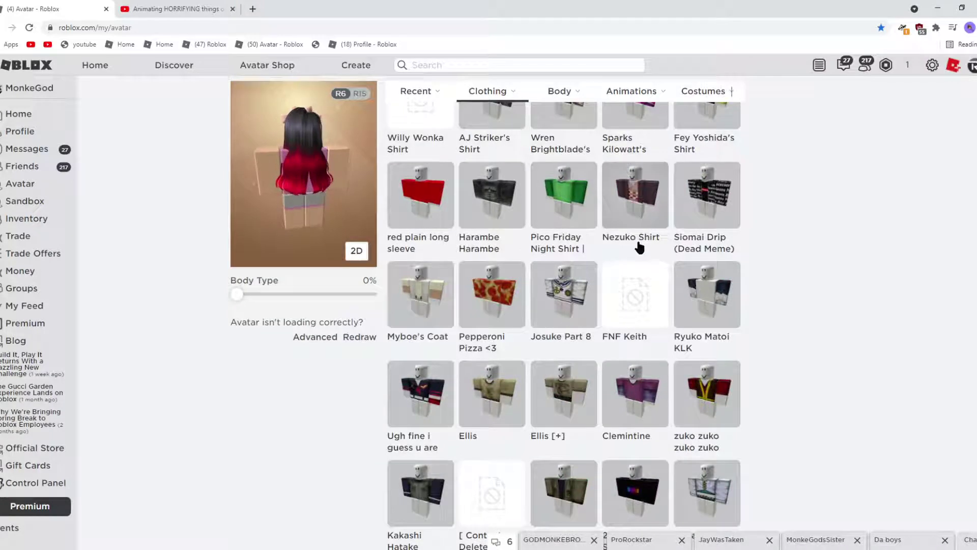
click(633, 235)
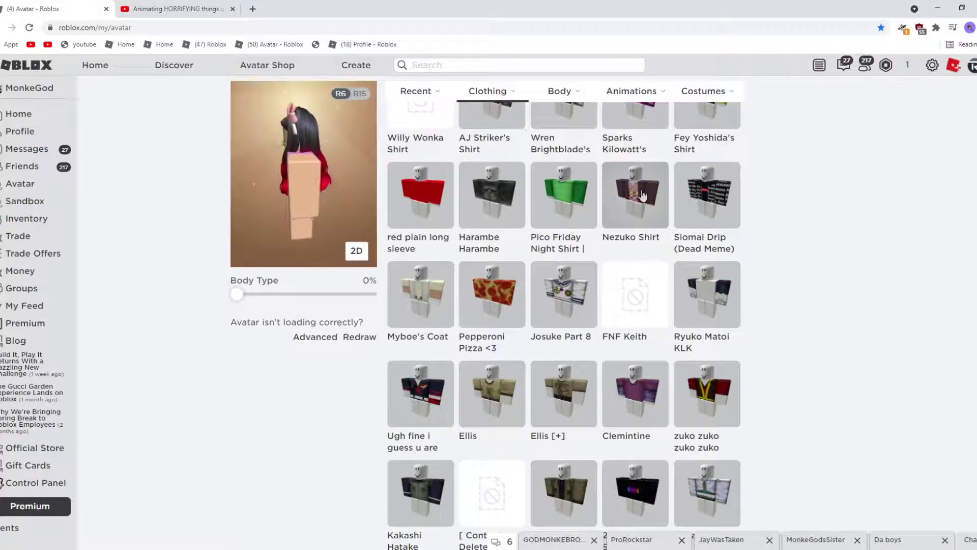
Step: Add the Nezuko Pants and turn the preview to check the outfit from the front
mouse_move(500, 92)
scroll(511, 177, up, 8)
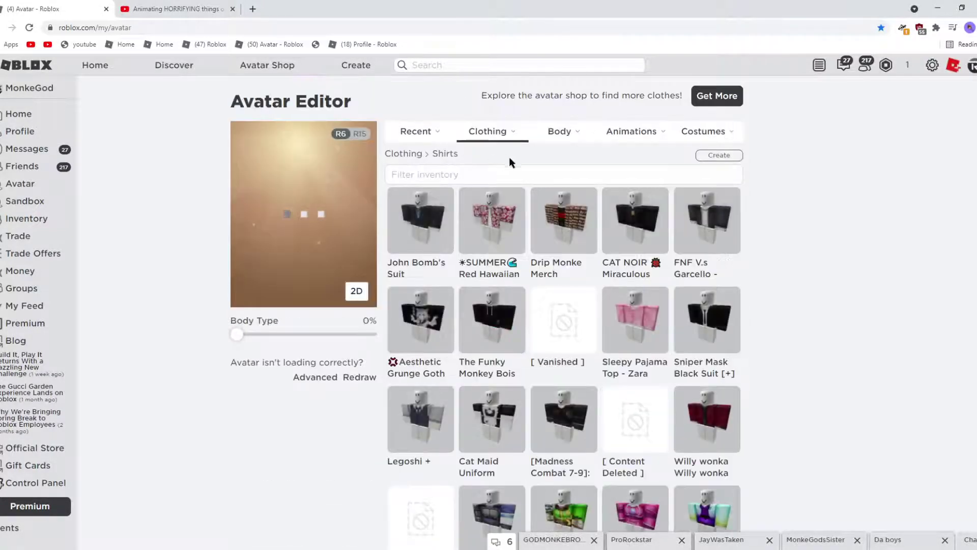
mouse_move(509, 157)
click(521, 208)
scroll(610, 285, down, 5)
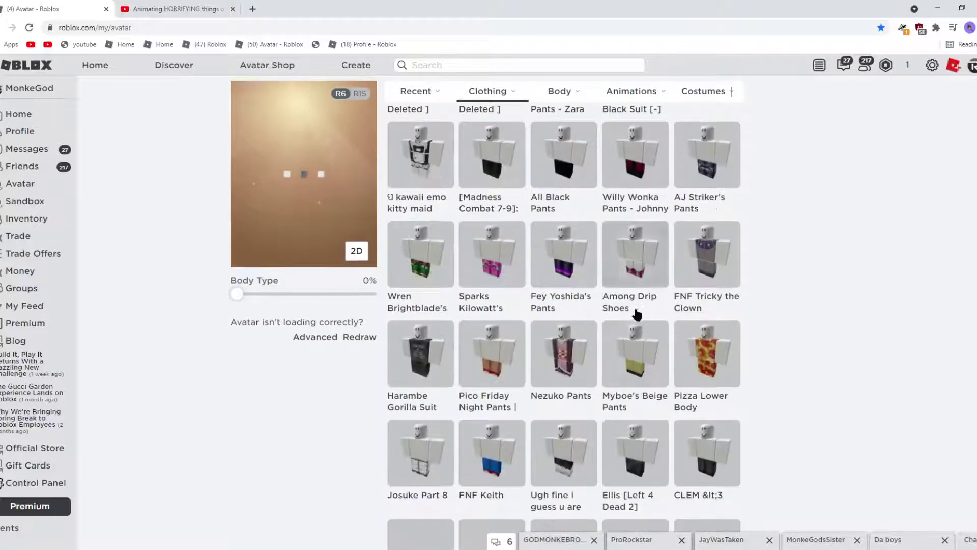
click(553, 372)
scroll(643, 328, up, 5)
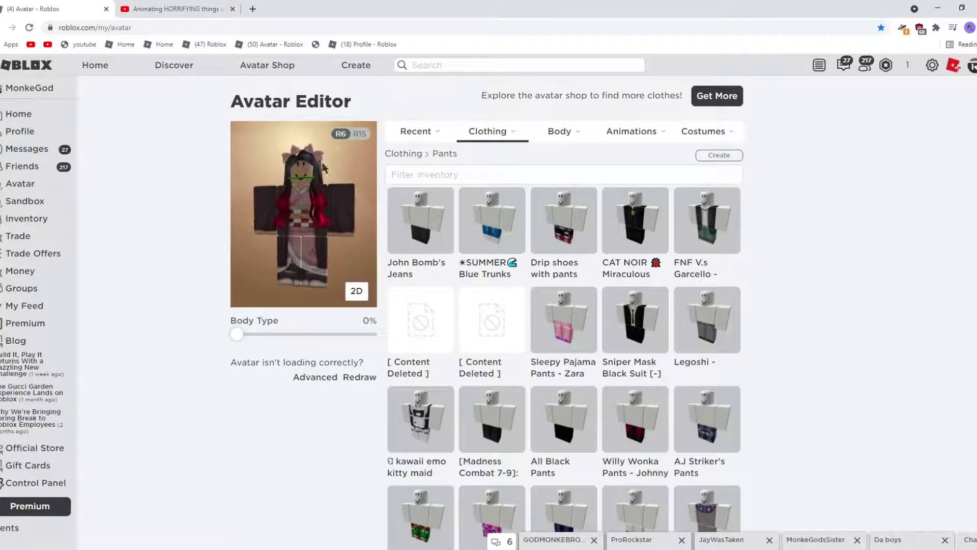
scroll(322, 170, up, 2)
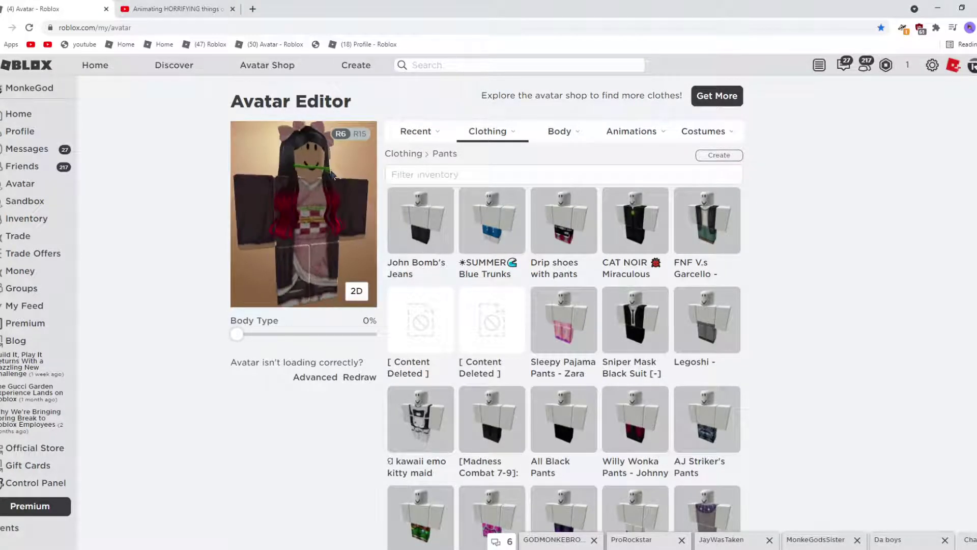
drag(333, 175, 330, 188)
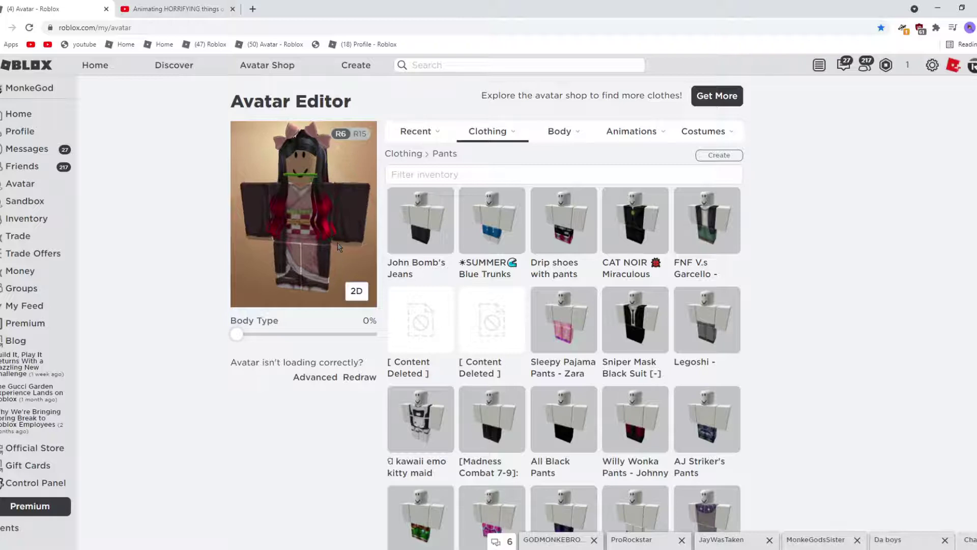
scroll(339, 247, down, 2)
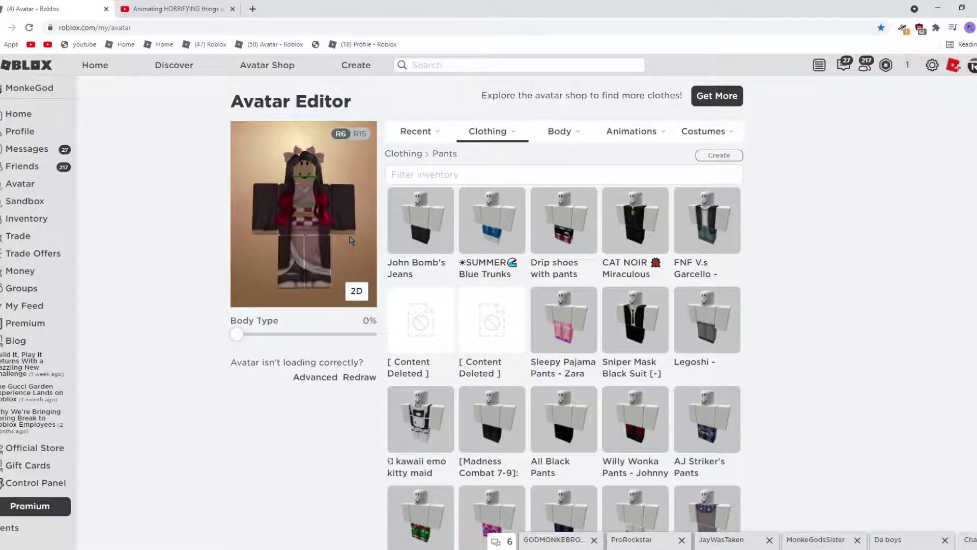
scroll(350, 239, up, 2)
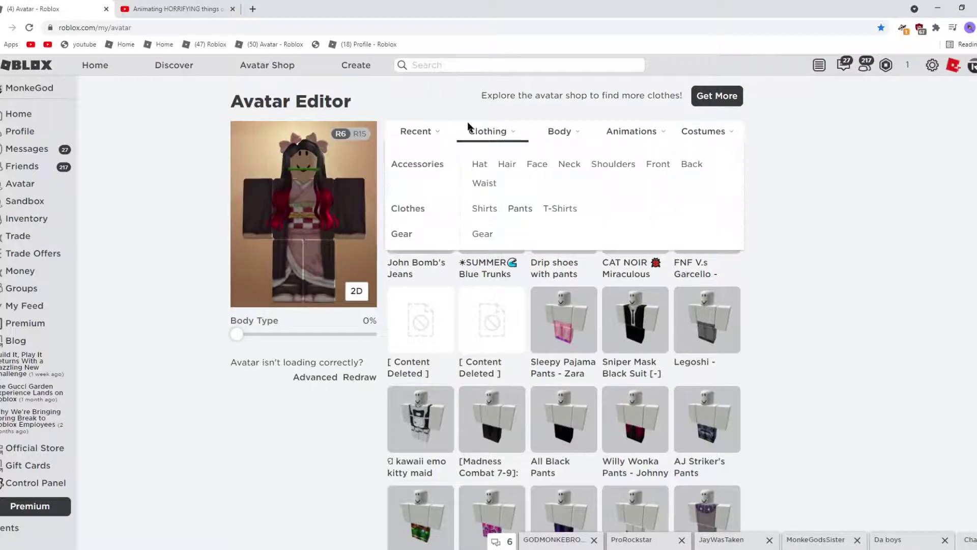
Step: Give the avatar the Fang face
mouse_move(582, 131)
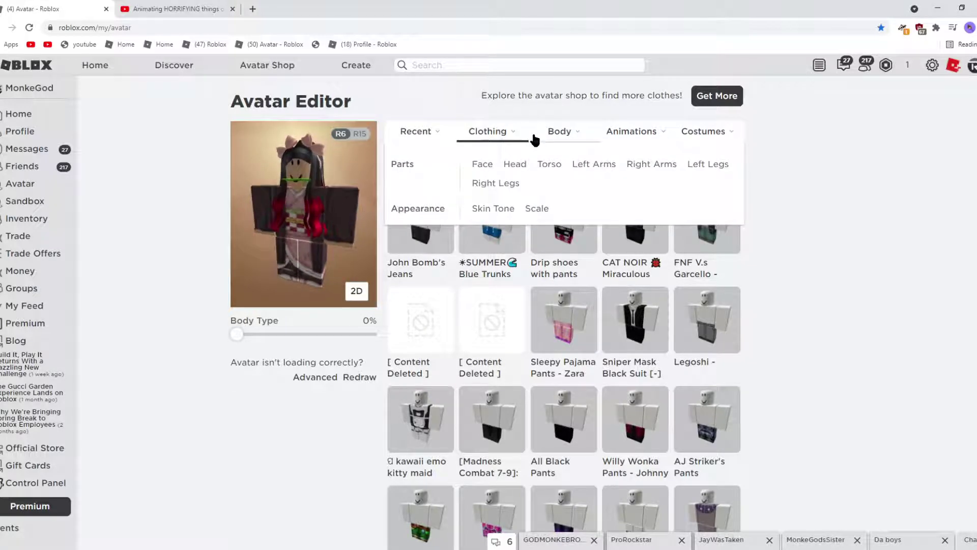
click(478, 164)
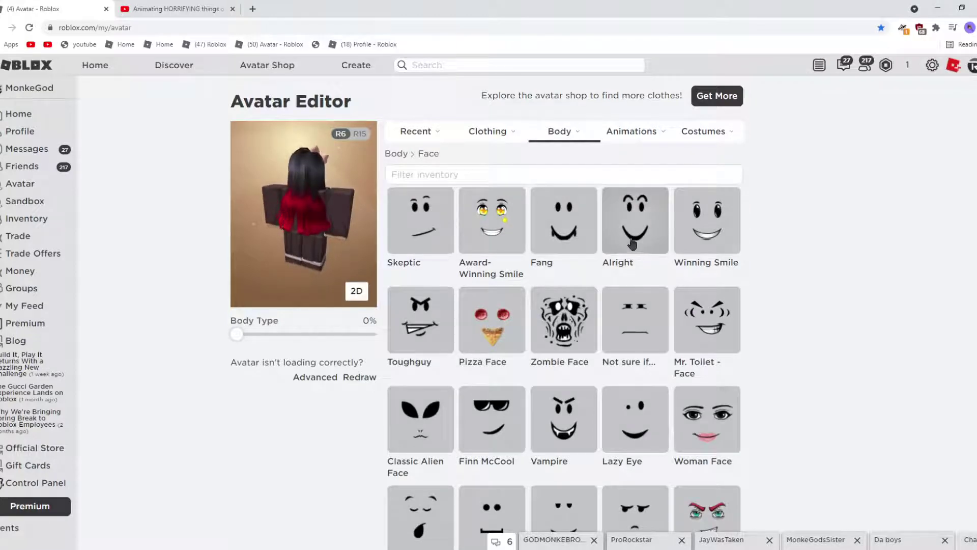
click(562, 237)
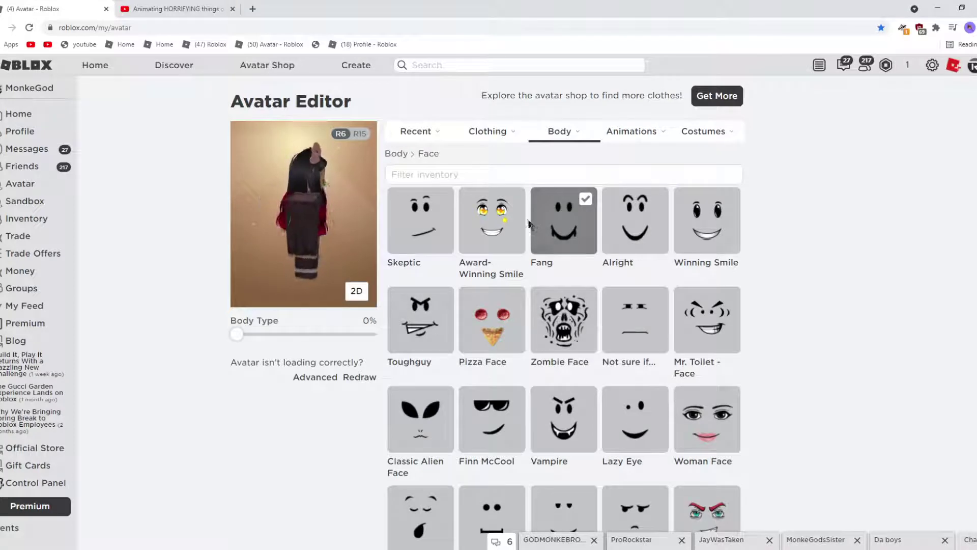
Step: List the avatar's owned torso body parts
mouse_move(449, 123)
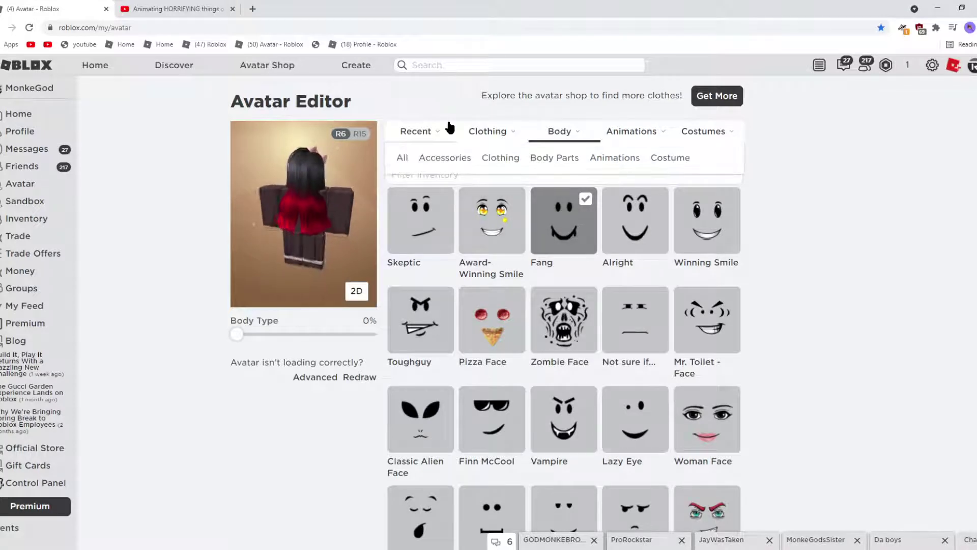
mouse_move(496, 129)
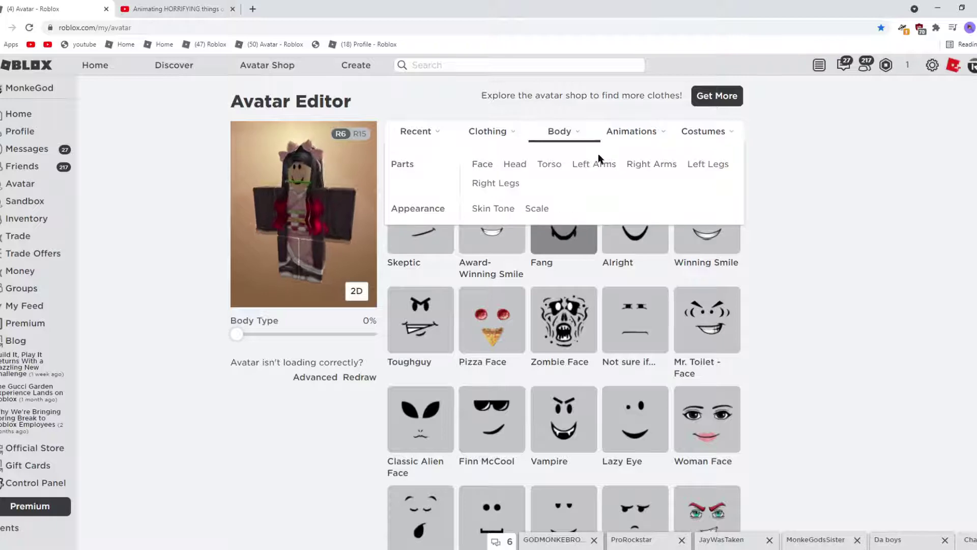
click(551, 158)
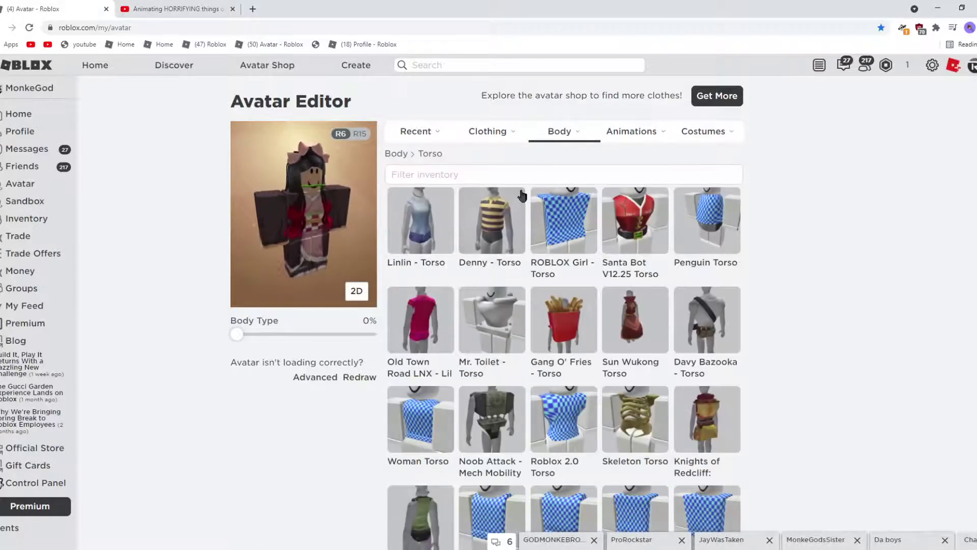
Step: Put on the ROBLOX Girl - Torso, then bring up the My Costumes list
click(533, 197)
mouse_move(703, 134)
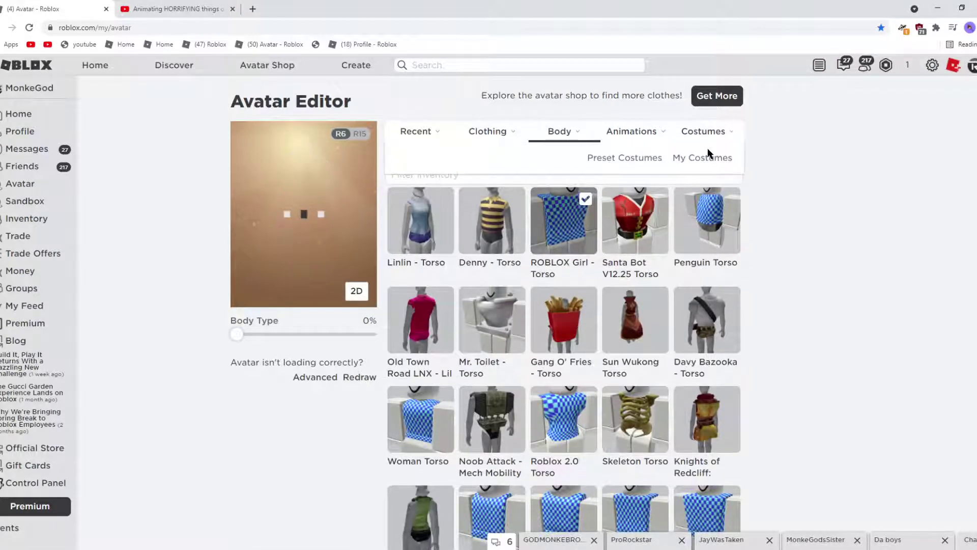
click(704, 158)
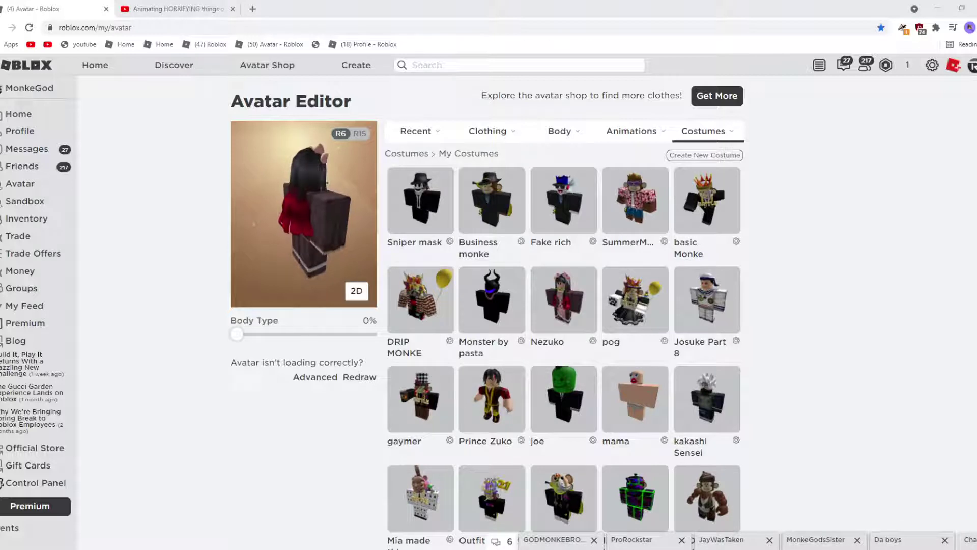
Step: Wear the saved blocky costume from the bottom of My Costumes, giving the avatar a pink shirt
click(664, 131)
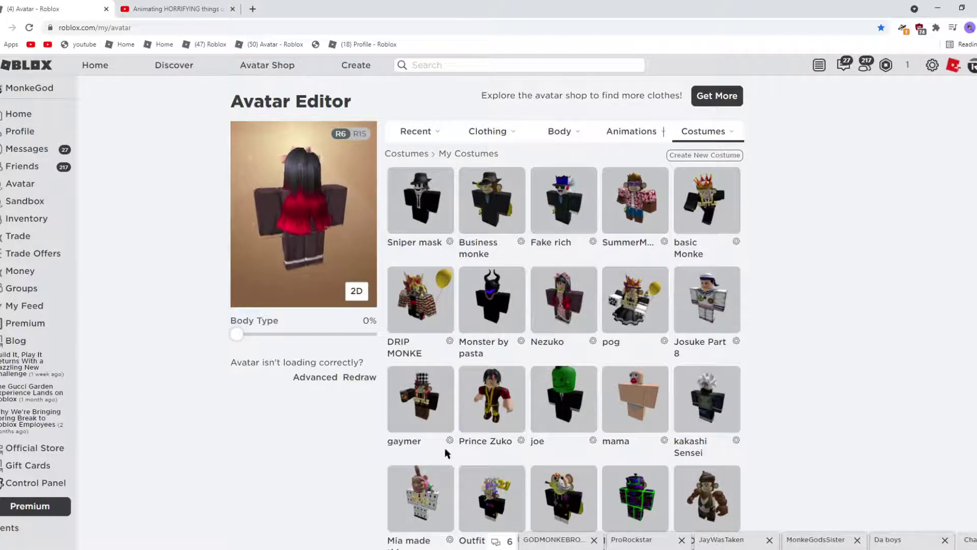
scroll(466, 391, down, 14)
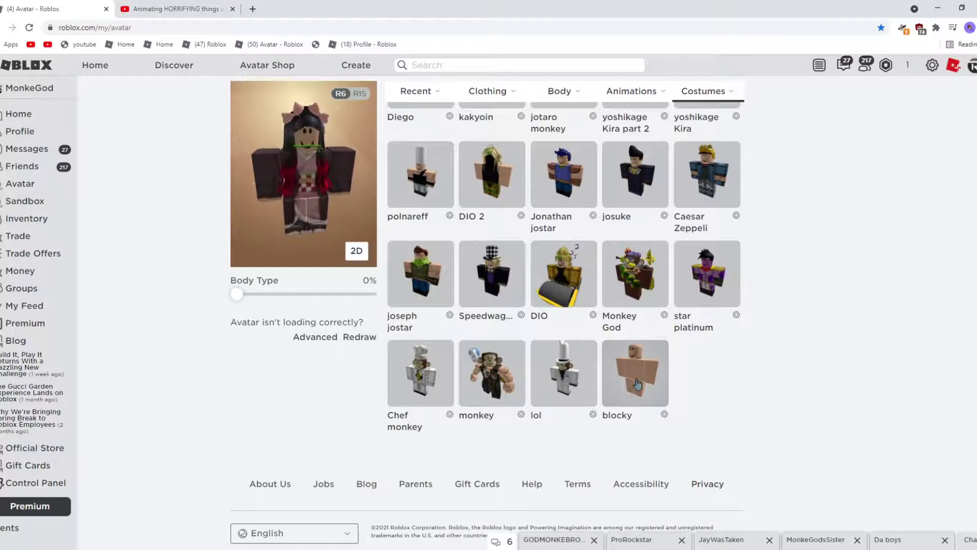
click(638, 384)
scroll(607, 414, up, 5)
scroll(598, 400, up, 4)
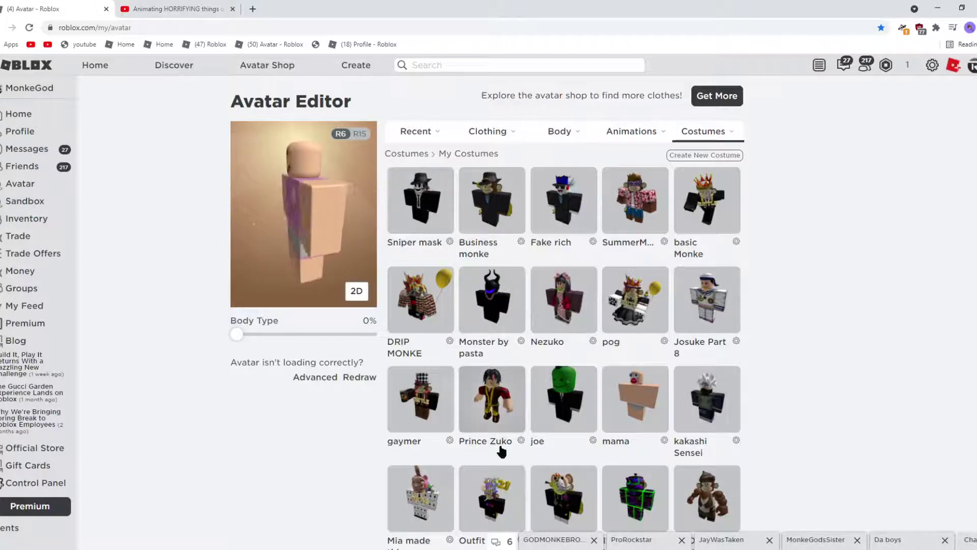
mouse_move(504, 131)
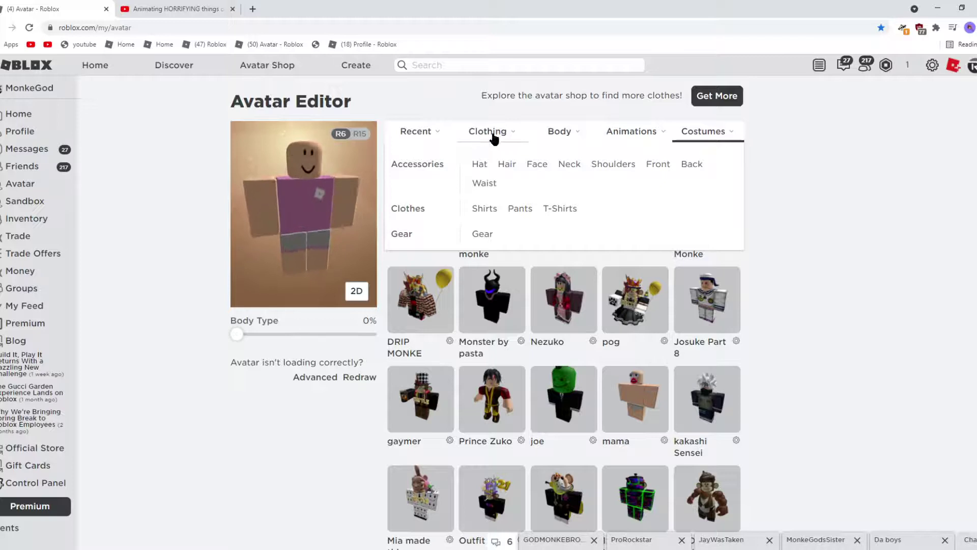
Step: Put Black Anime Hair on the avatar from the owned hair accessories
click(479, 165)
mouse_move(499, 131)
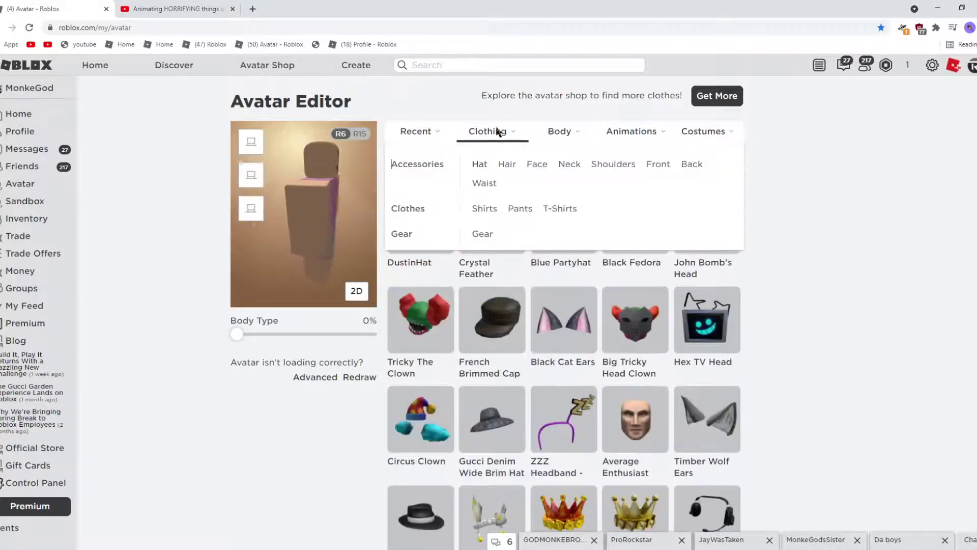
click(506, 165)
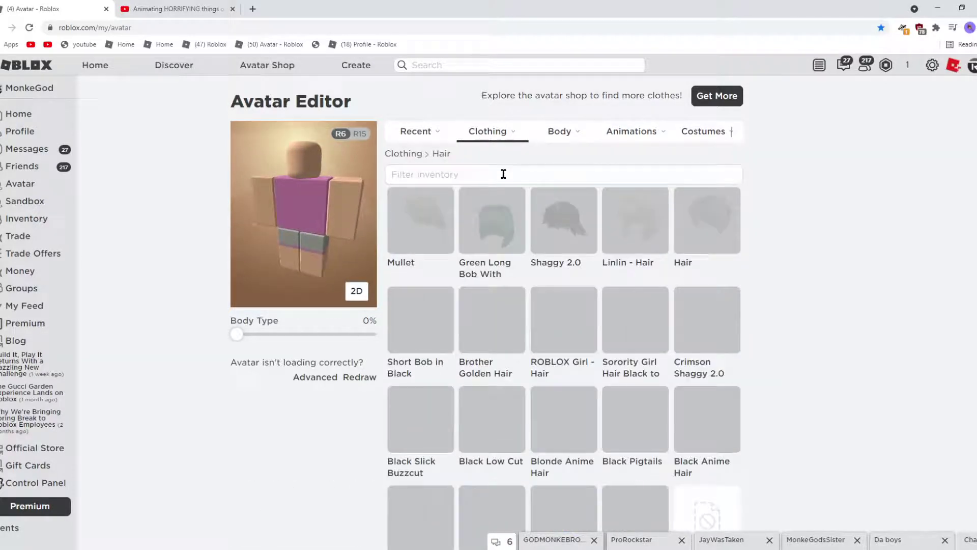
click(705, 444)
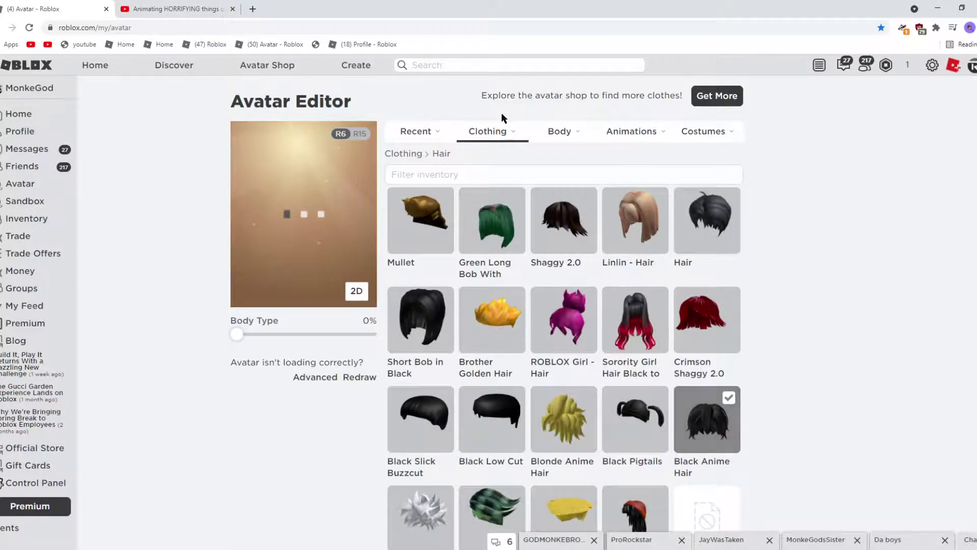
Step: Give the avatar the Err... face from the Body > Face list
click(536, 164)
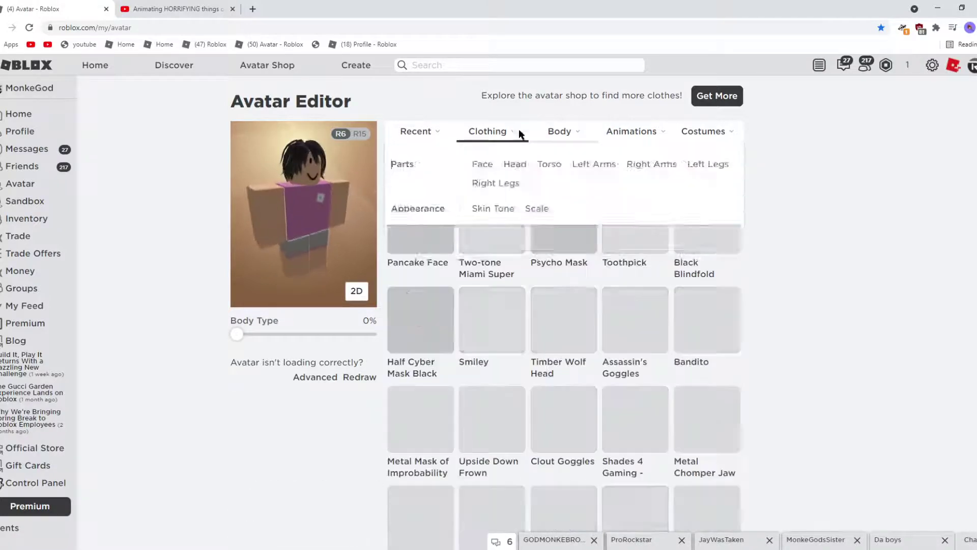
click(480, 162)
mouse_move(559, 131)
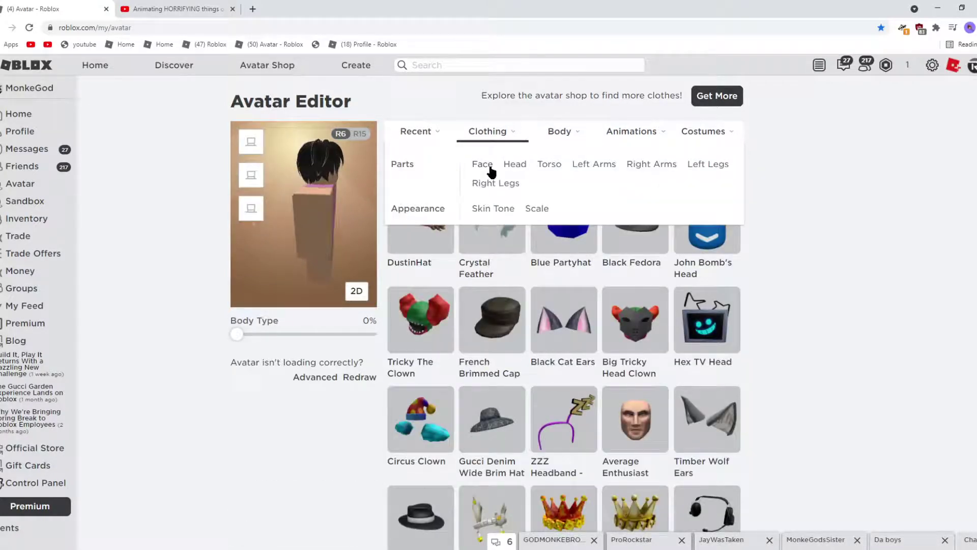
click(515, 164)
click(529, 166)
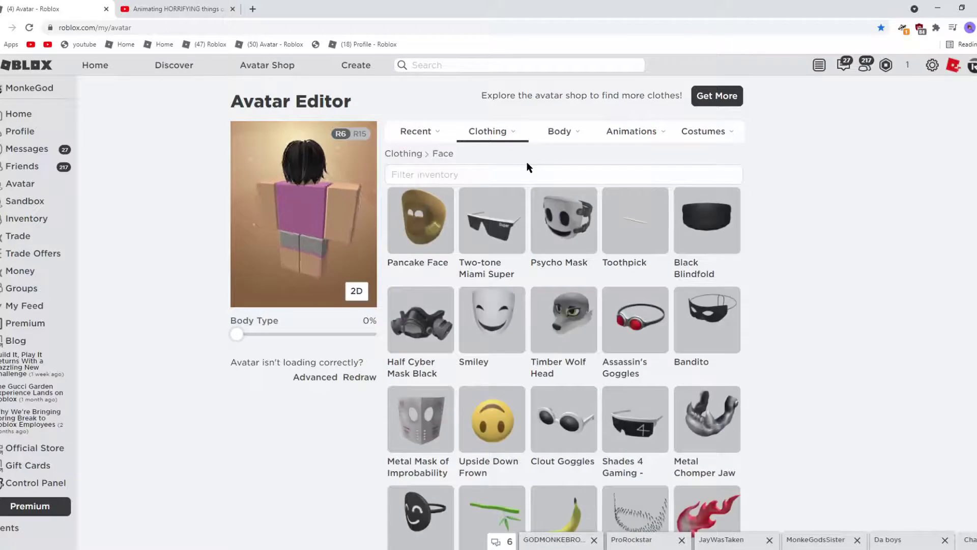
mouse_move(554, 140)
click(476, 163)
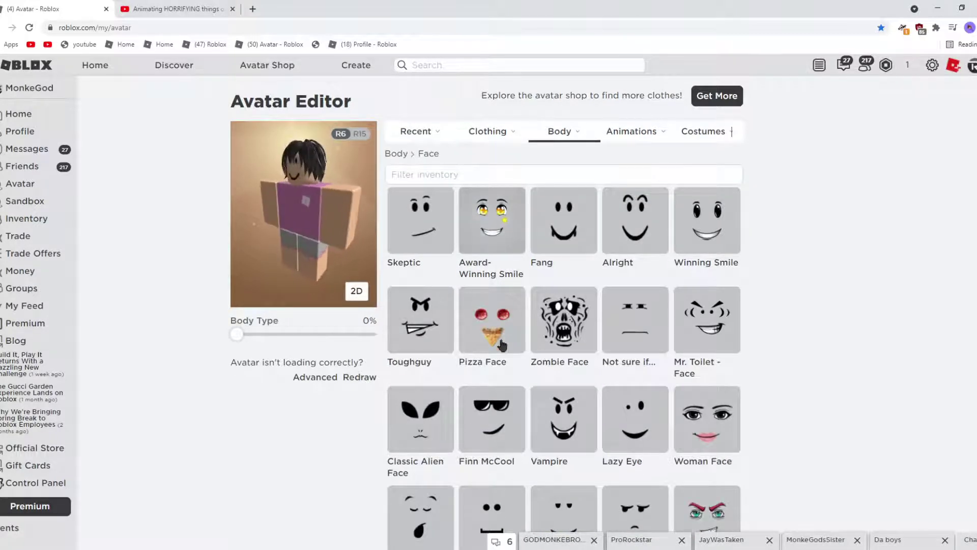
scroll(696, 251, down, 2)
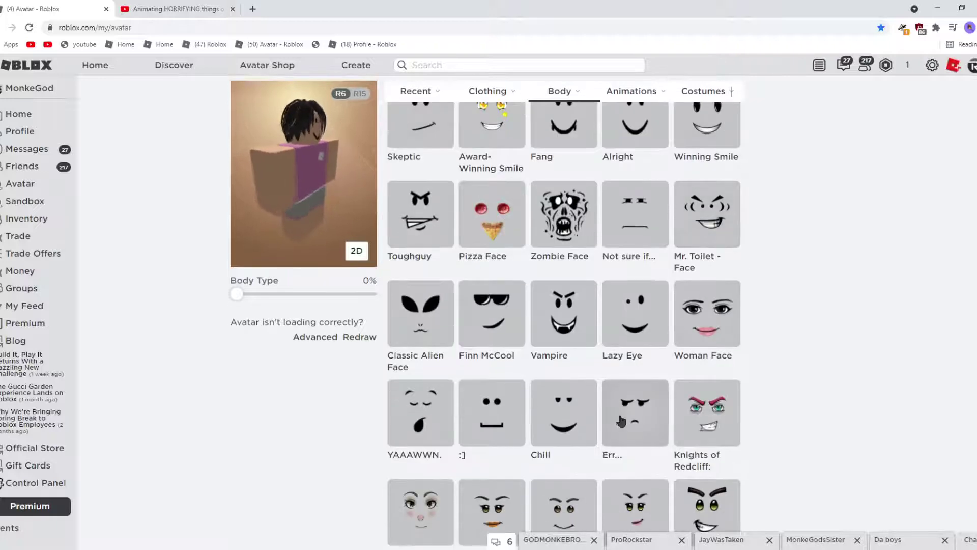
click(633, 404)
scroll(585, 399, down, 3)
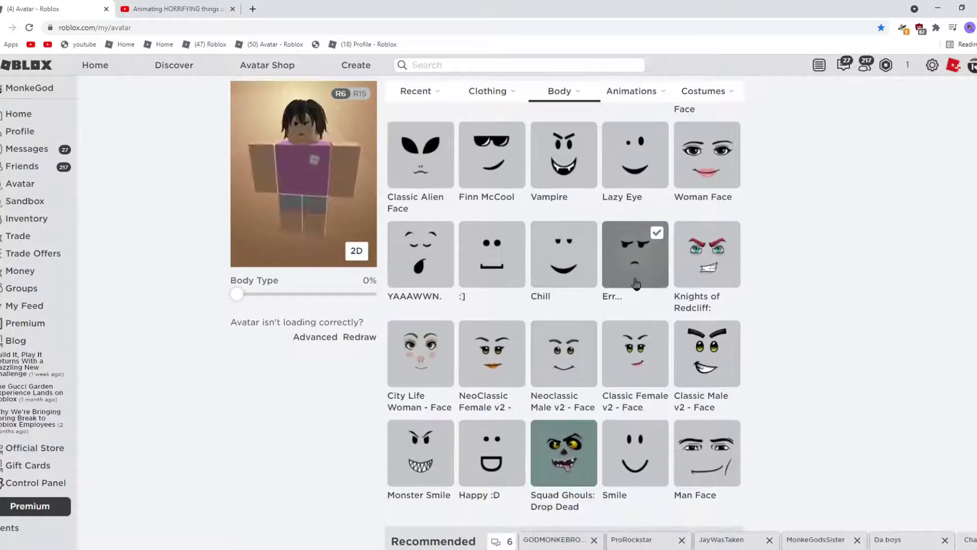
scroll(297, 152, up, 5)
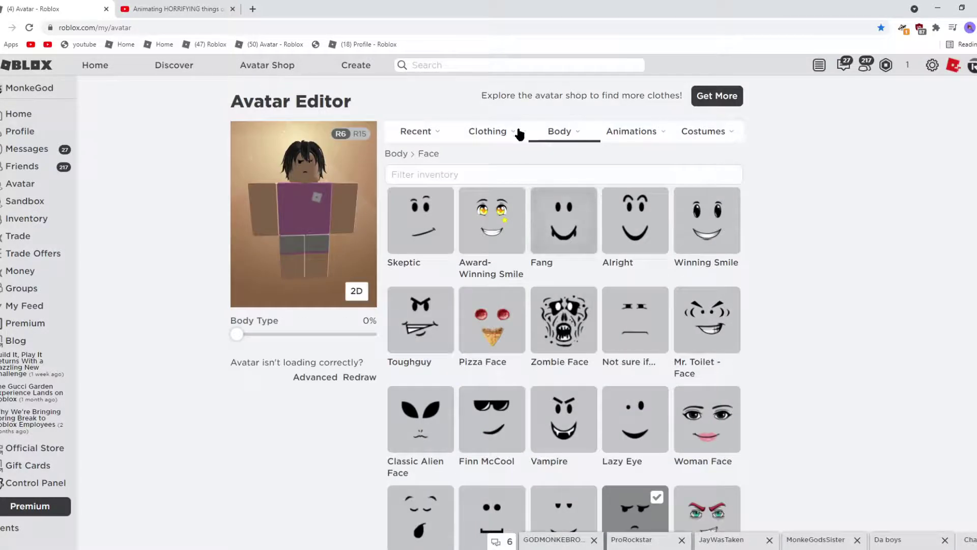
Step: Put the Red Flaming Eye face accessory on the avatar
mouse_move(486, 131)
click(450, 150)
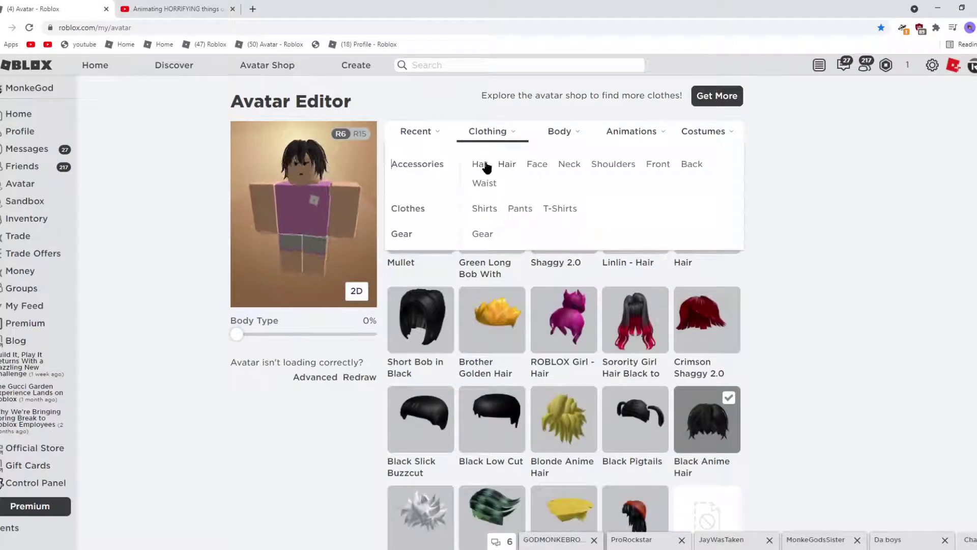
click(484, 166)
mouse_move(517, 142)
click(536, 163)
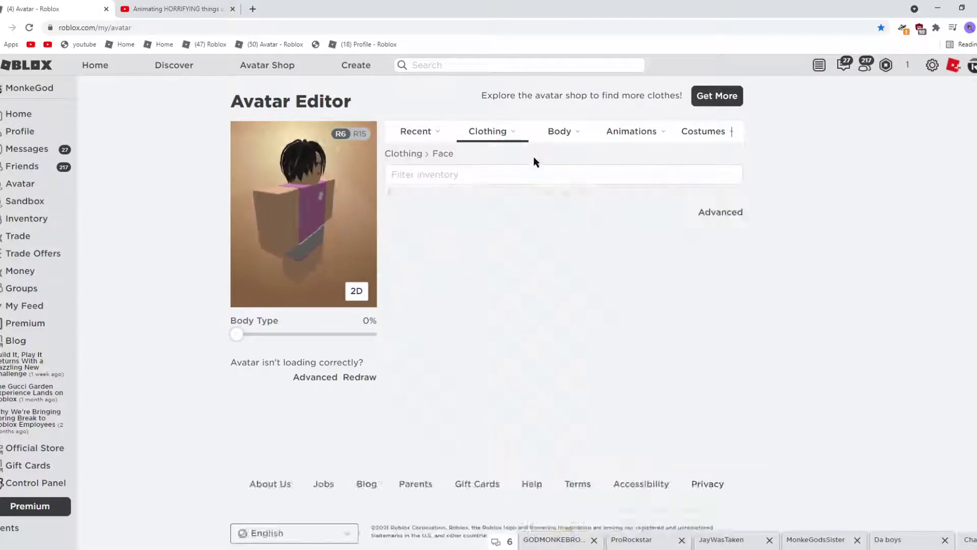
scroll(716, 413, down, 2)
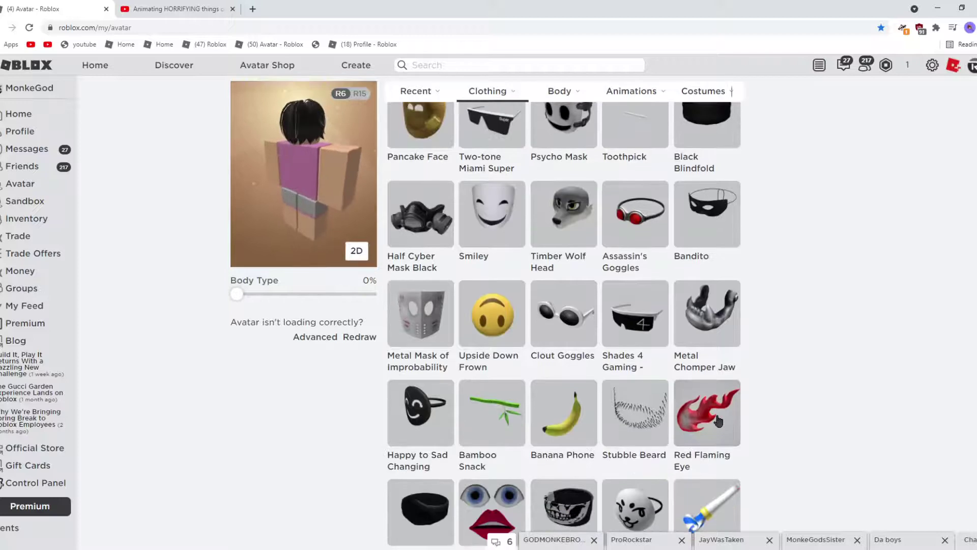
click(716, 413)
Step: Browse the remaining face accessories, then return to Clothing > Hair
scroll(717, 414, down, 1)
scroll(705, 407, down, 2)
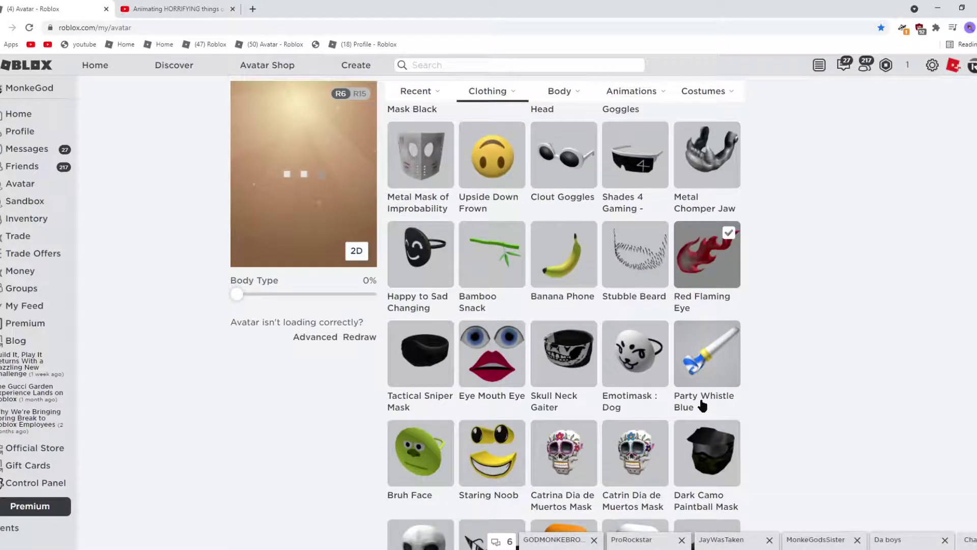
scroll(600, 270, down, 5)
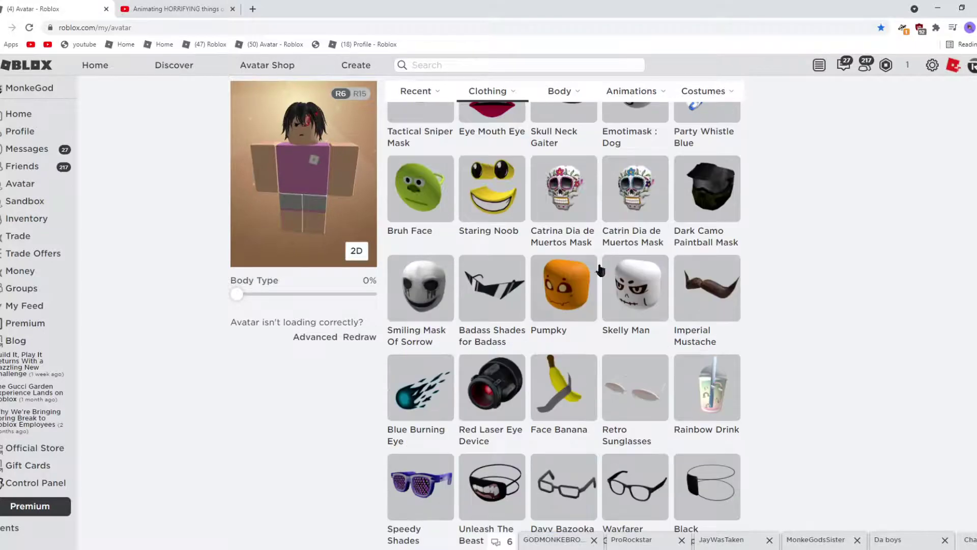
scroll(603, 272, down, 4)
scroll(603, 267, up, 2)
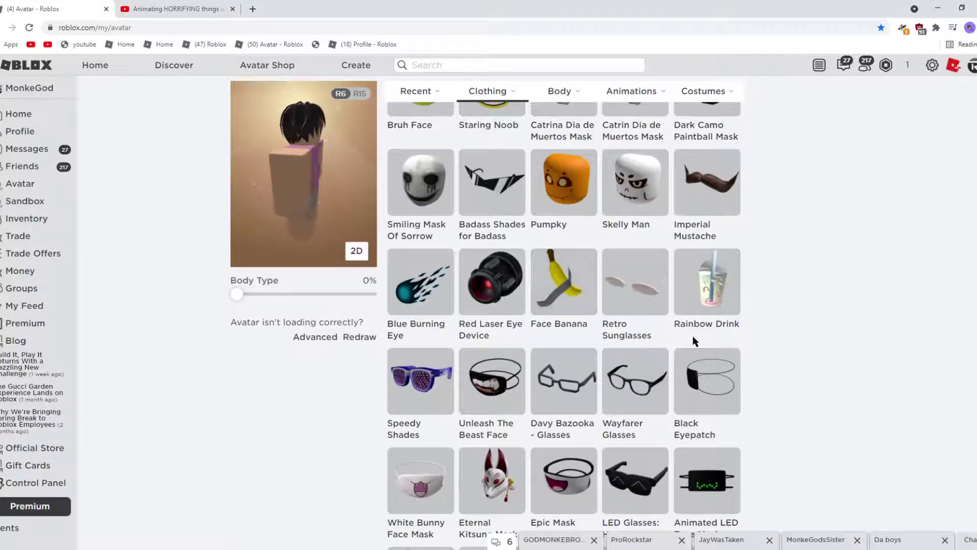
scroll(693, 335, down, 2)
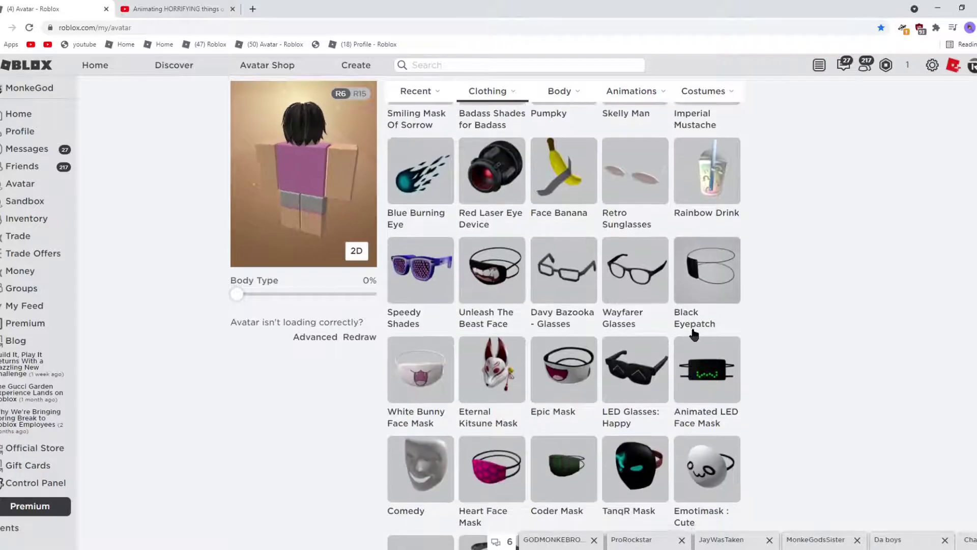
scroll(693, 331, down, 2)
scroll(691, 313, down, 5)
scroll(689, 308, up, 1)
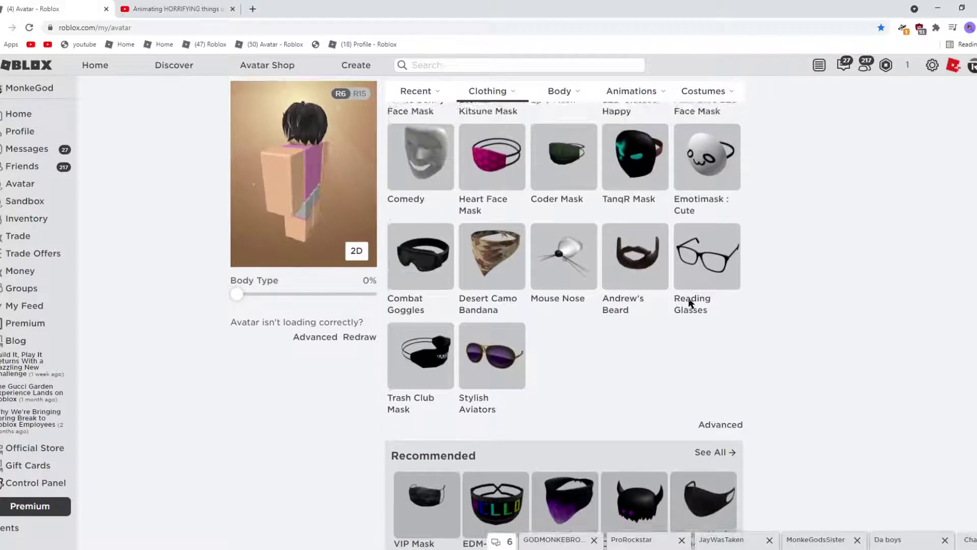
scroll(689, 300, down, 2)
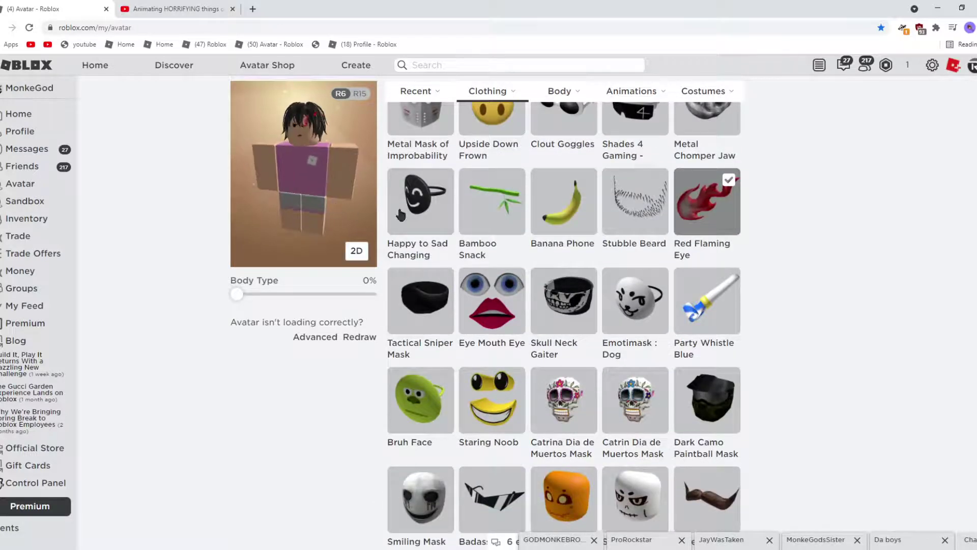
scroll(407, 214, up, 6)
click(501, 129)
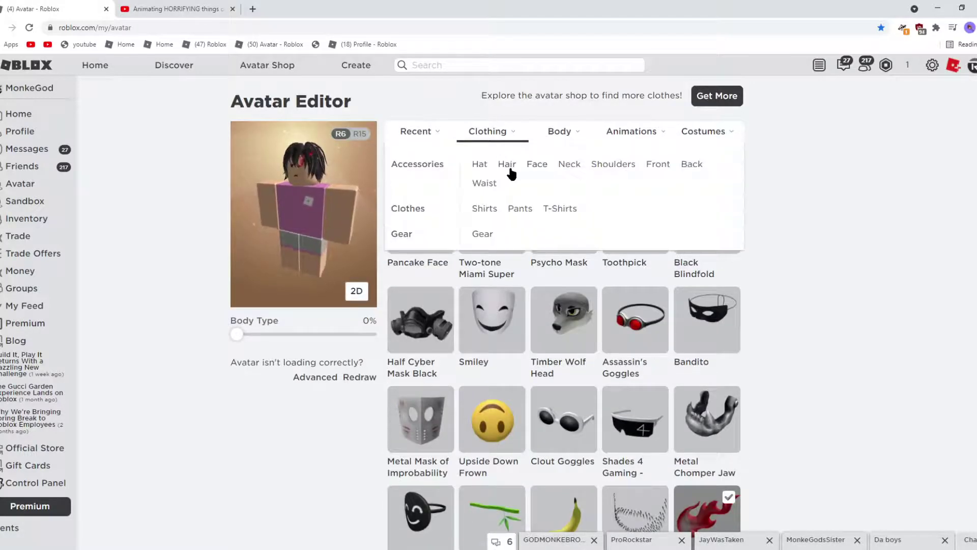
click(507, 164)
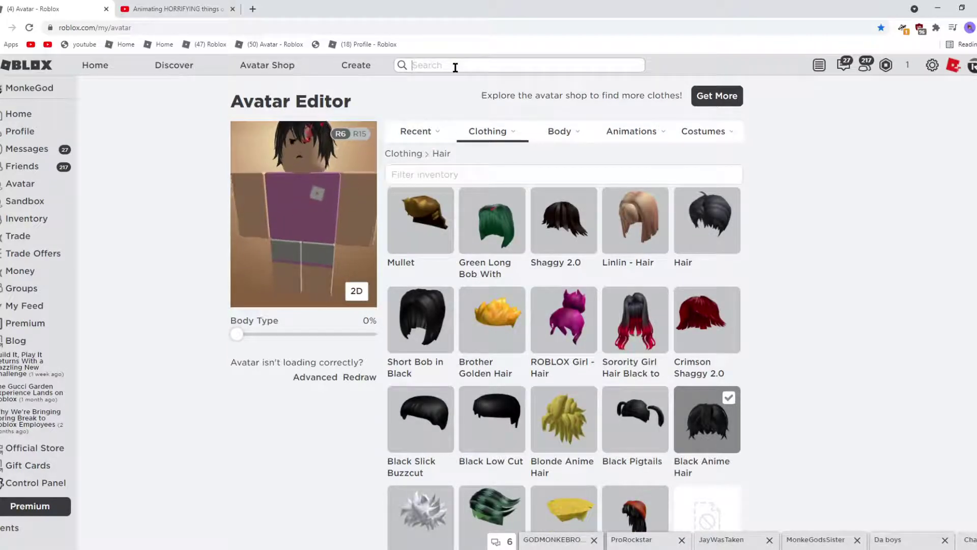
text(pr)
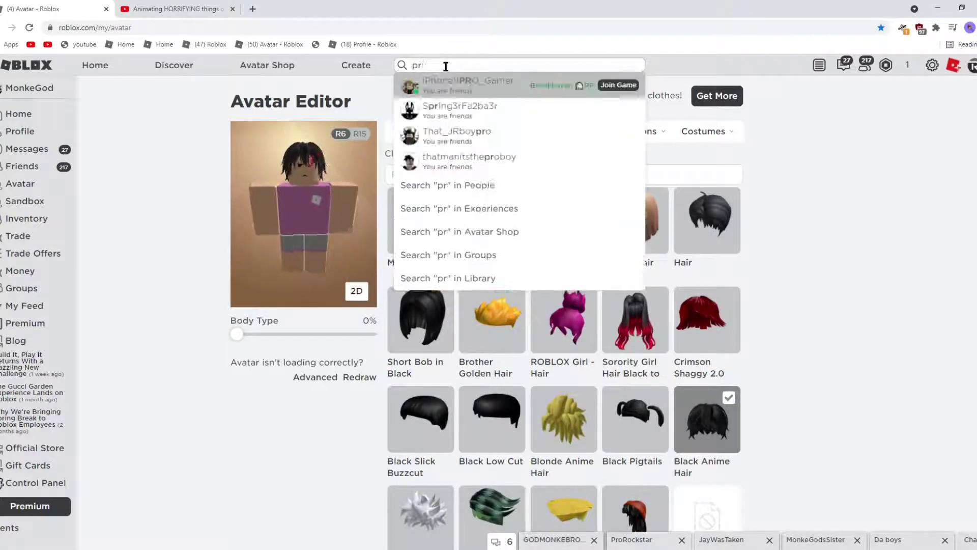
text(inc)
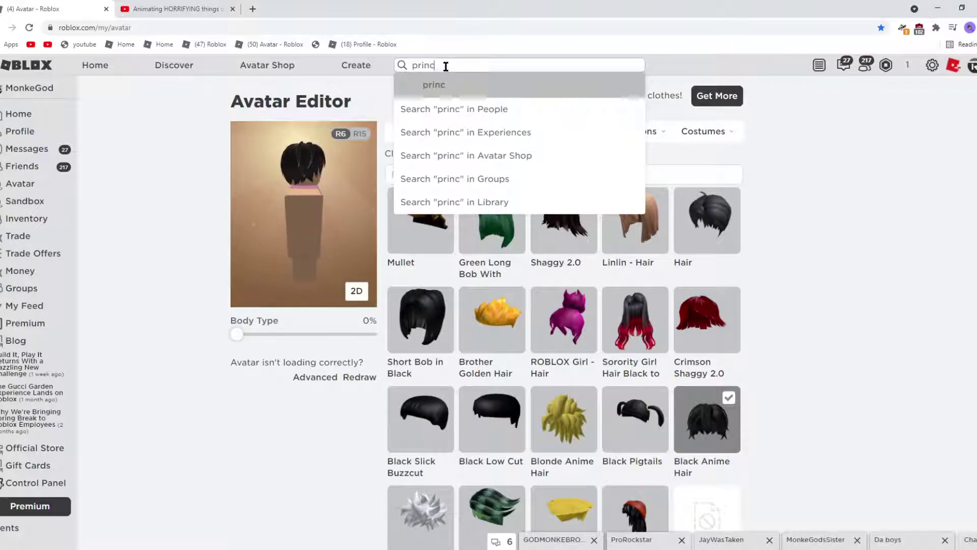
text(zuko)
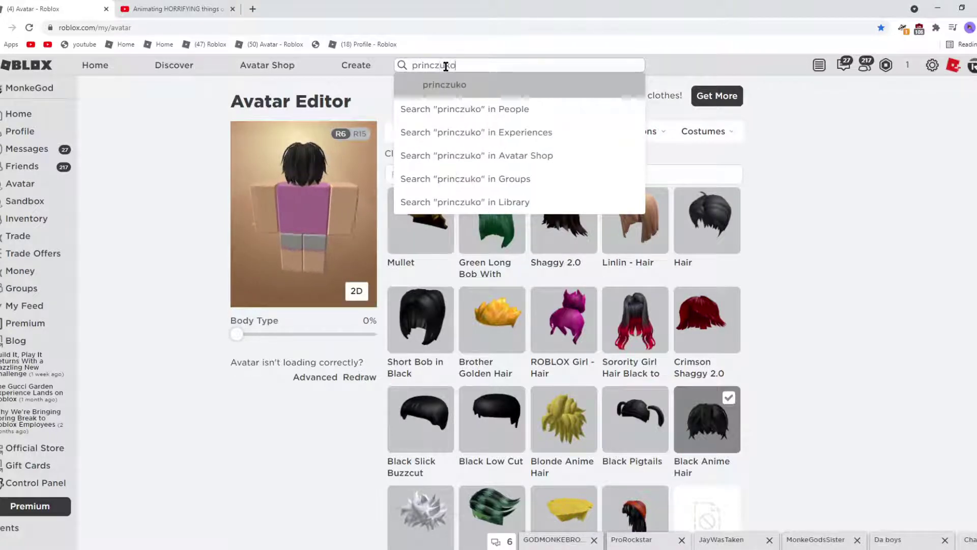
key(ctrl+a)
key(BackSpace)
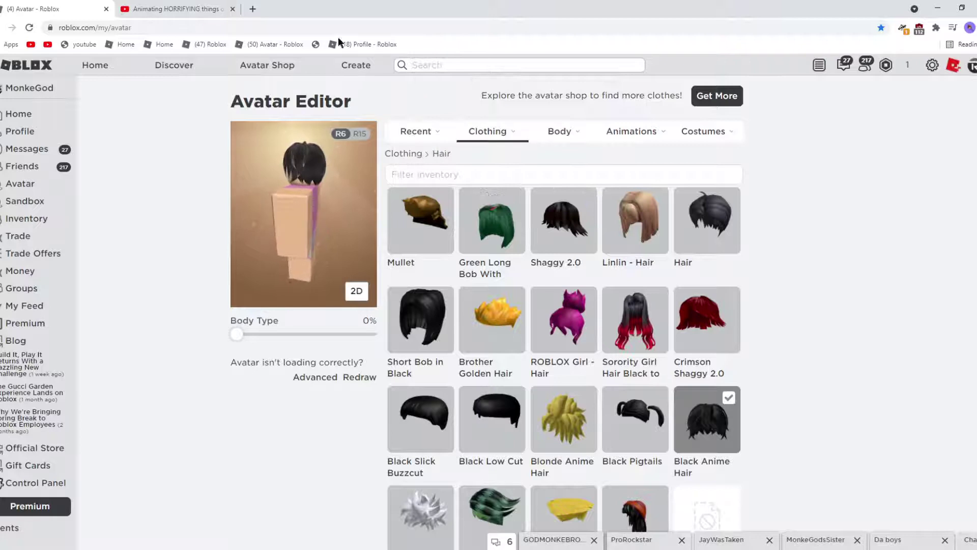
key(super+Down)
key(ctrl+t)
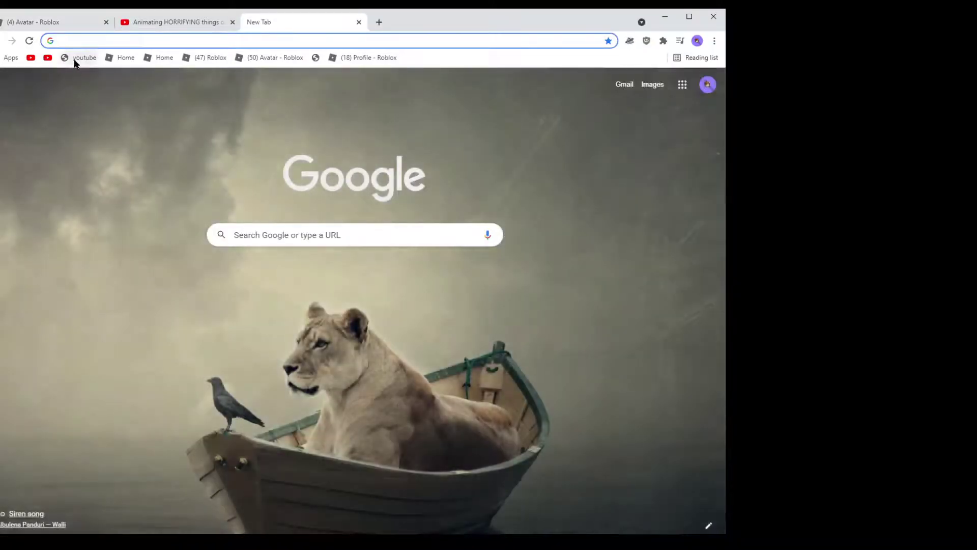
click(122, 58)
double_click(427, 27)
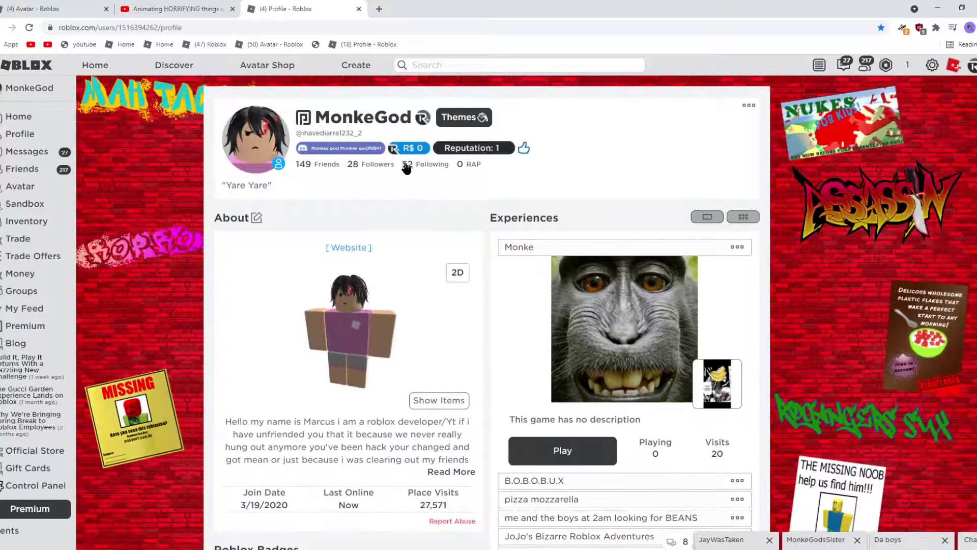
Step: Open the followed Zuko player's profile from the Following list in a new tab
click(407, 165)
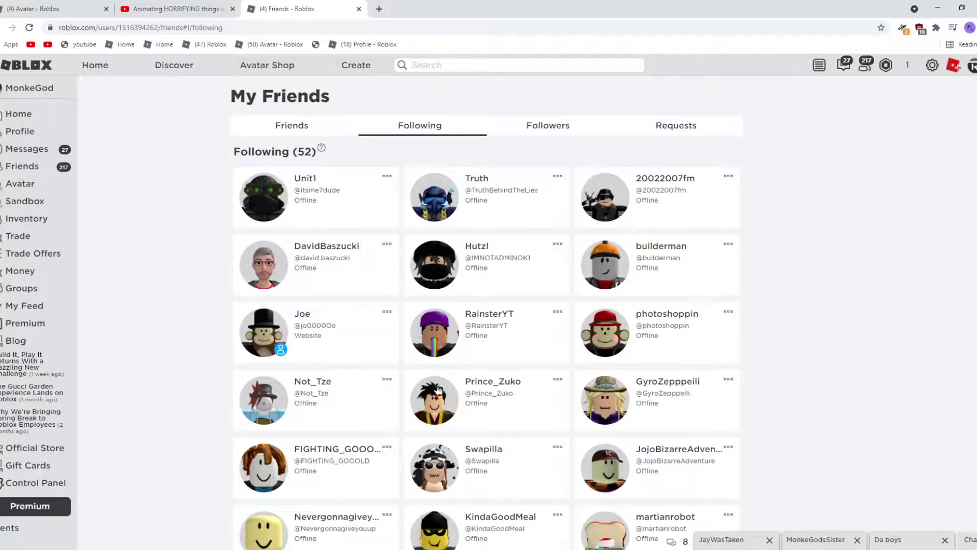
middle_click(505, 170)
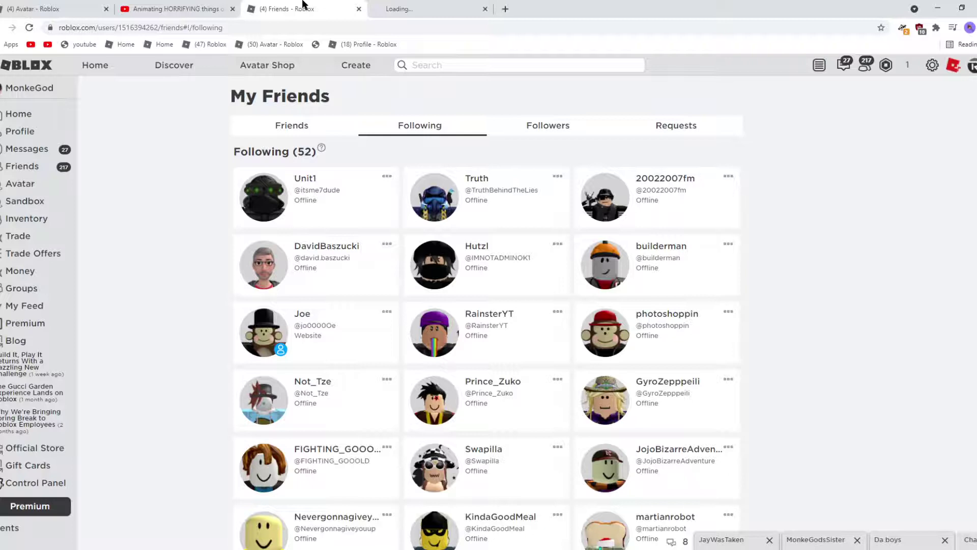
click(436, 5)
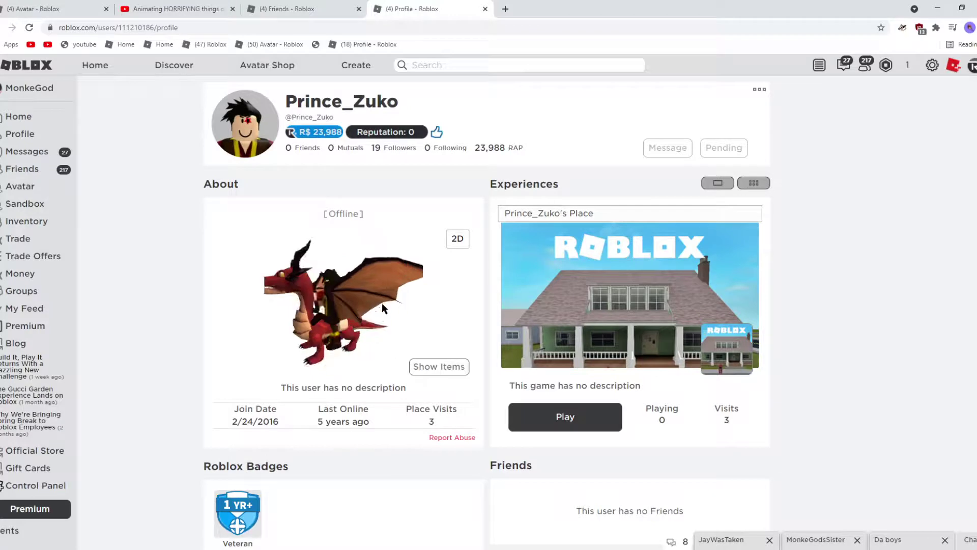
Step: Show the Zuko player's worn items and briefly view the Flying Dragon item page
click(434, 367)
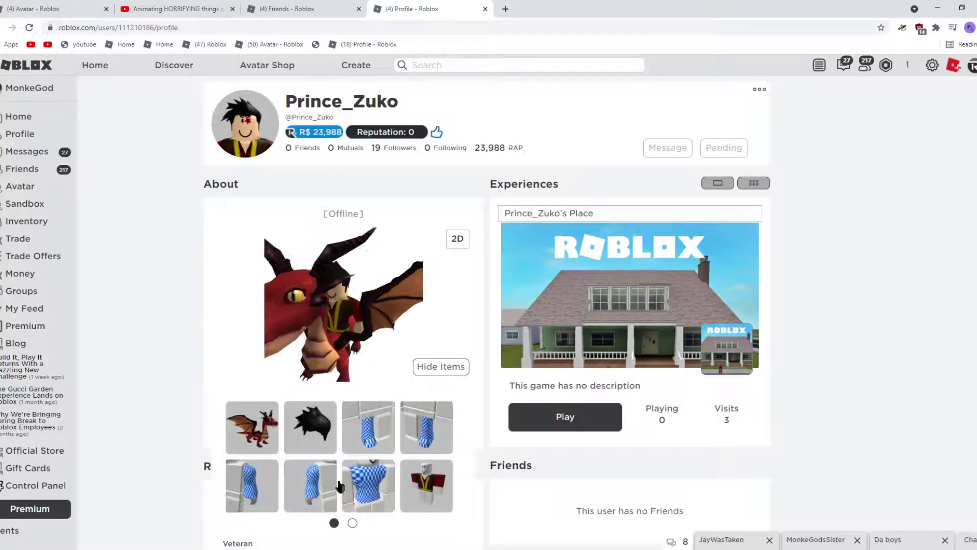
middle_click(278, 441)
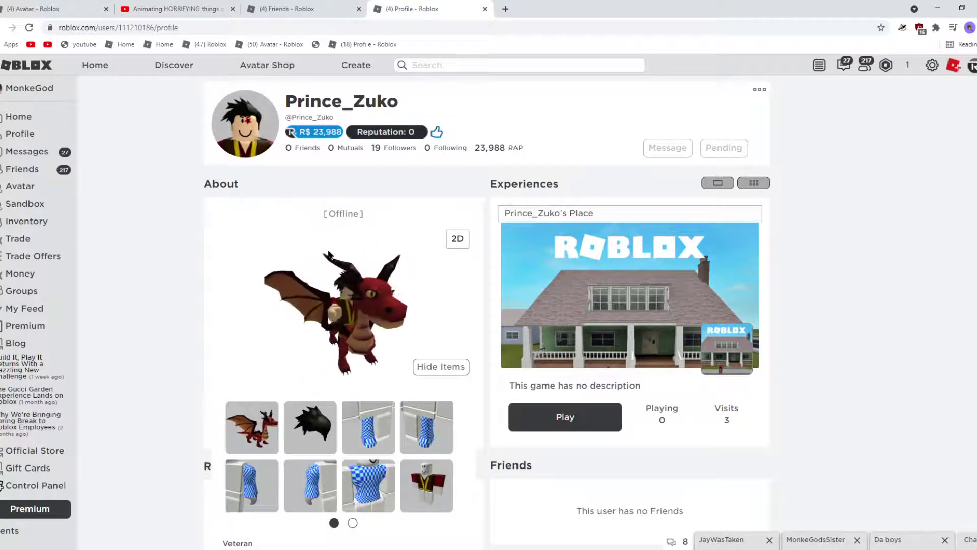
click(571, 8)
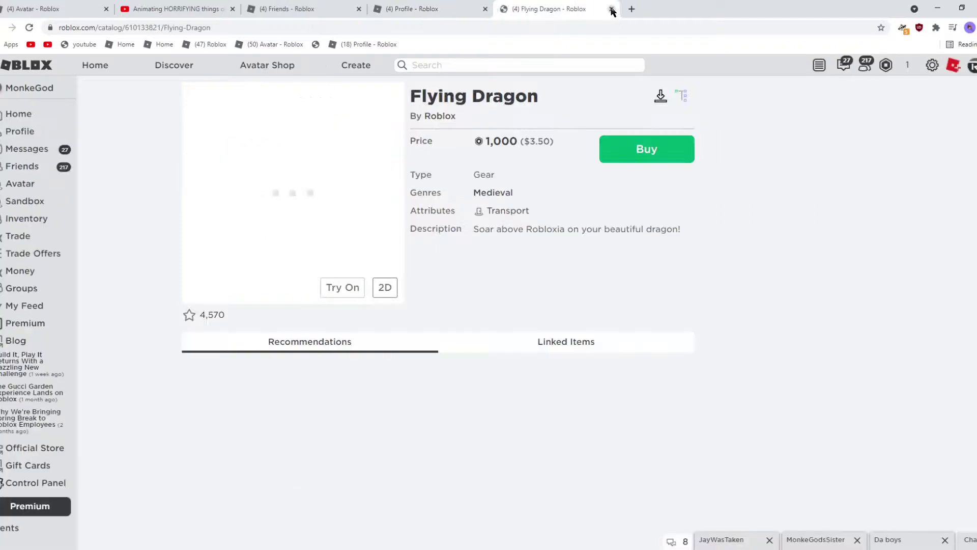
click(611, 9)
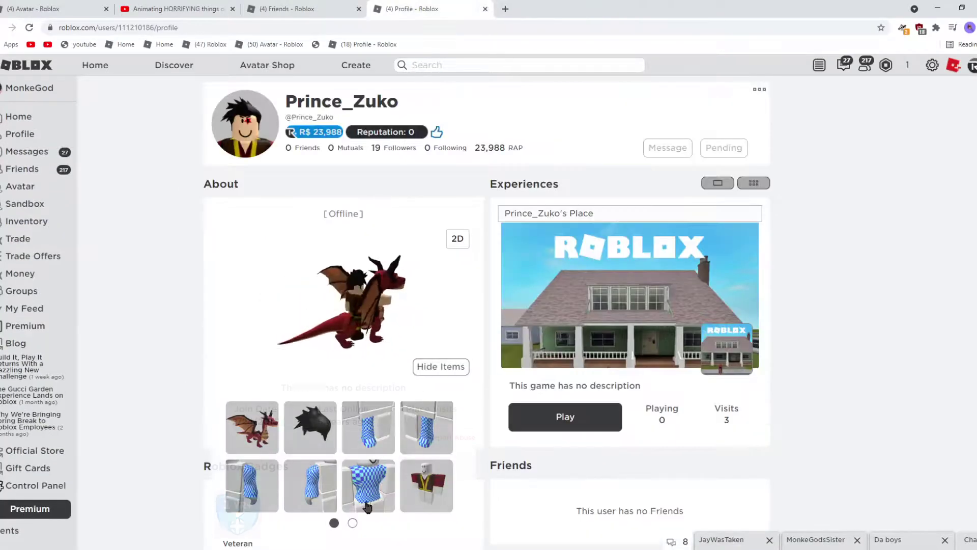
Step: Inspect the Red Rock Star Smile face, preview it on the default avatar, and close its tab
click(352, 523)
click(319, 432)
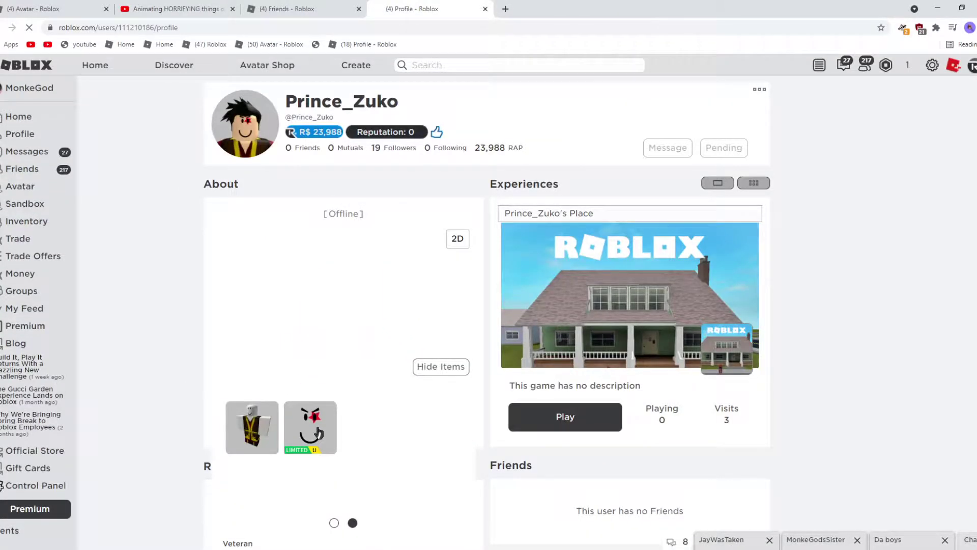
scroll(391, 225, down, 8)
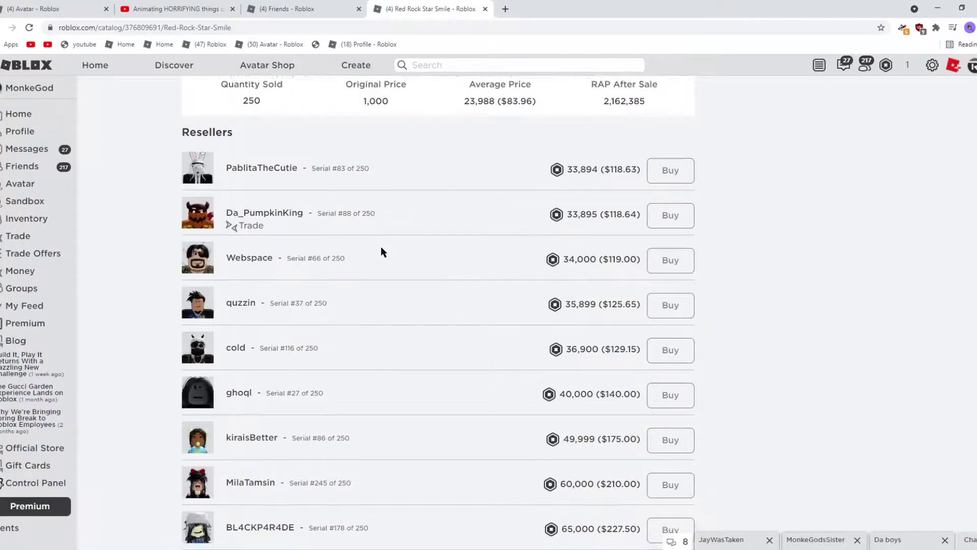
scroll(381, 247, down, 5)
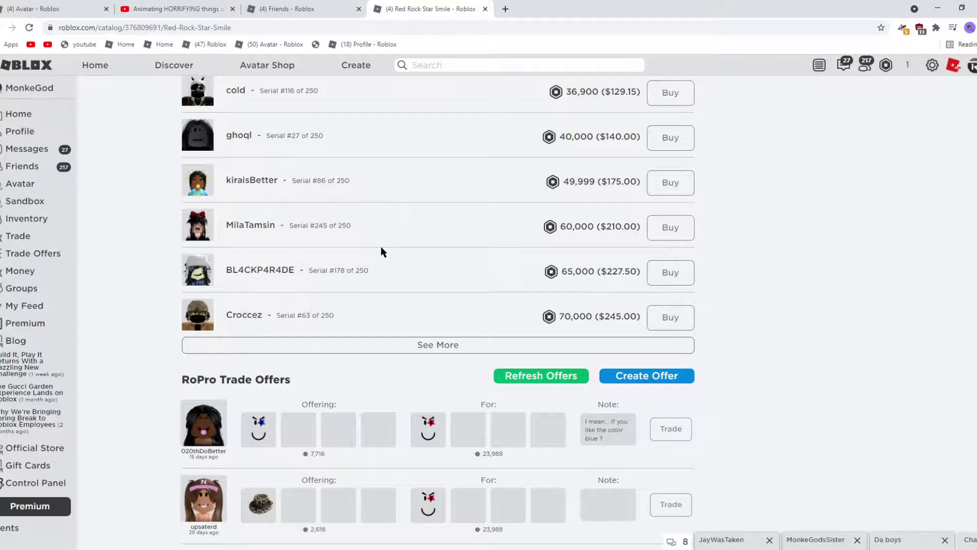
scroll(381, 249, down, 4)
scroll(381, 247, up, 15)
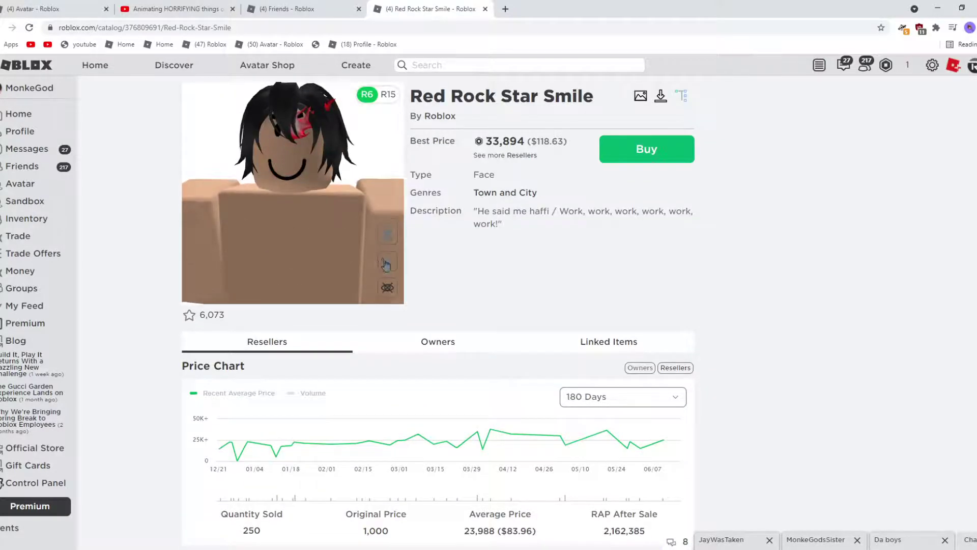
click(387, 235)
click(463, 175)
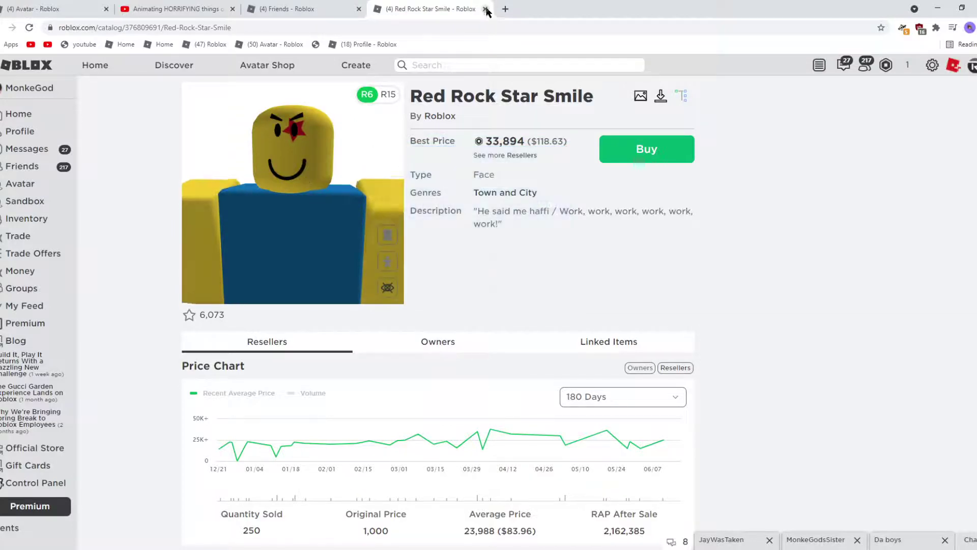
key(ctrl+w)
Step: Return to the Avatar Editor and put on the zuko zuko zuko zuko shirt
click(173, 9)
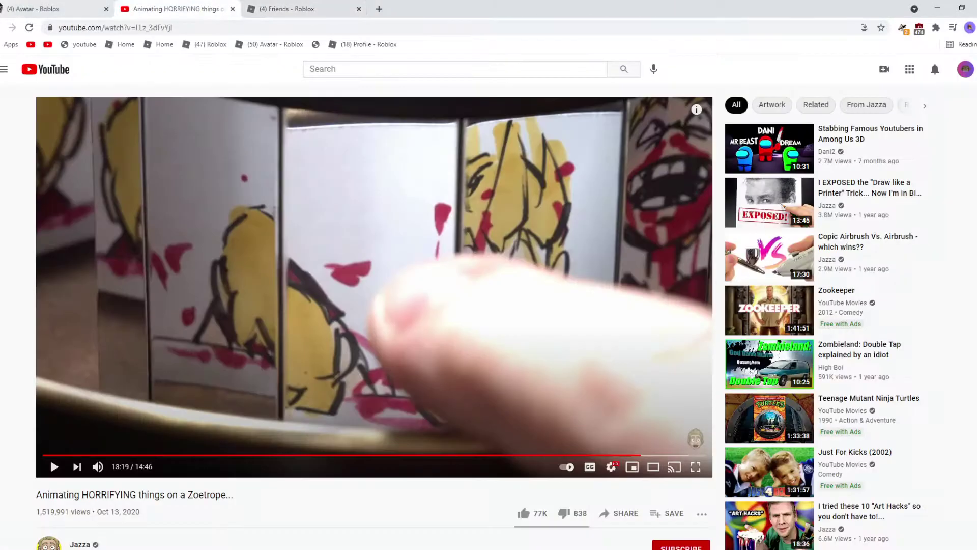
click(103, 5)
click(511, 132)
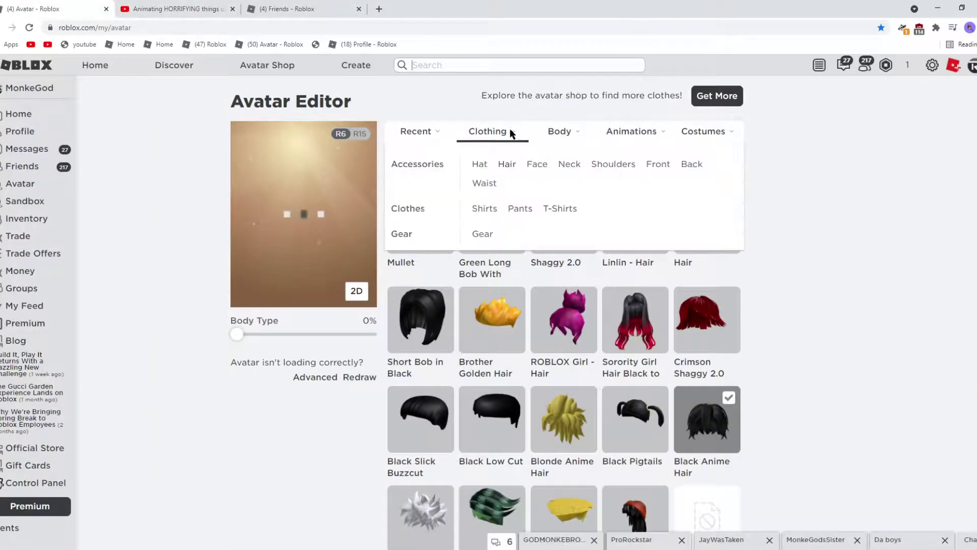
click(484, 208)
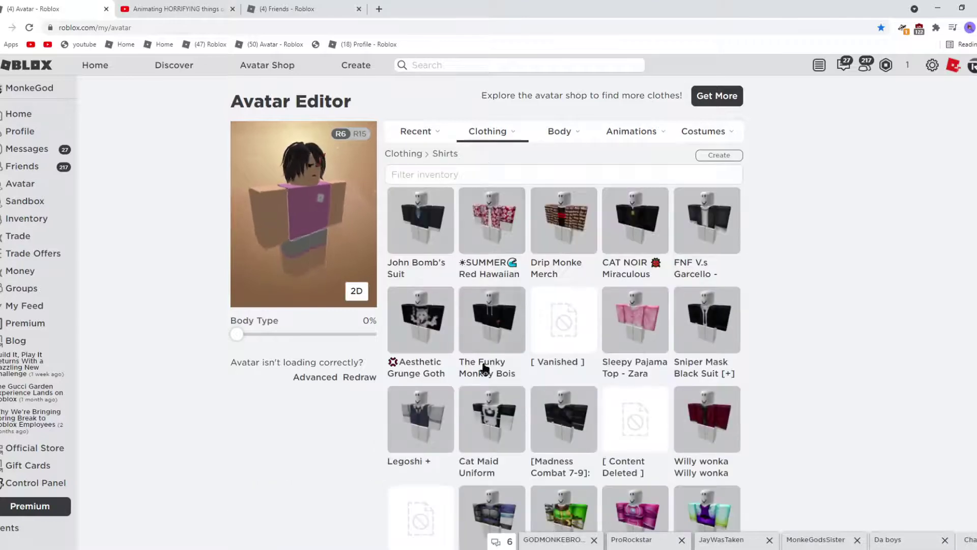
scroll(484, 366, down, 7)
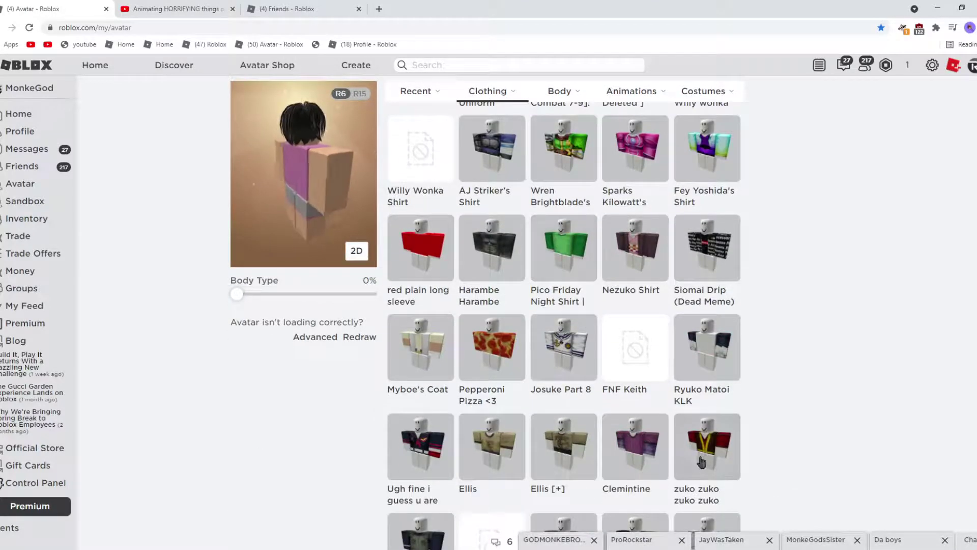
click(702, 462)
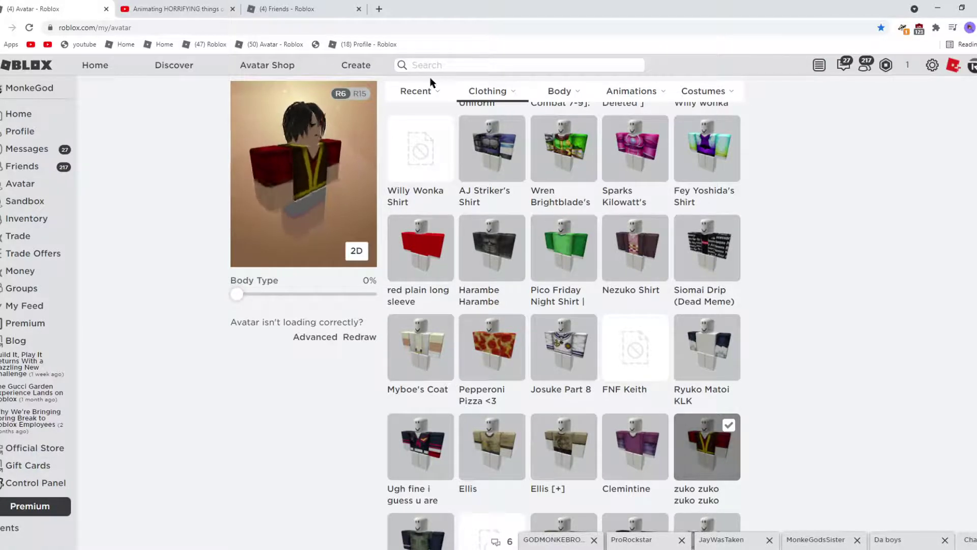
Step: Put the Zuko Zuko Zuko Zuko pants on the avatar, reloading the pants list once
mouse_move(488, 92)
click(519, 168)
scroll(658, 322, down, 7)
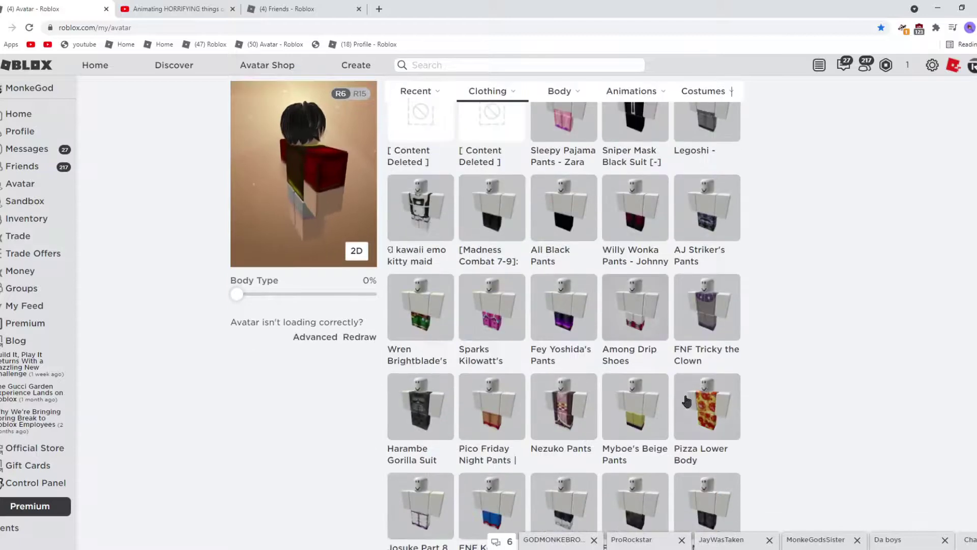
scroll(687, 445, down, 1)
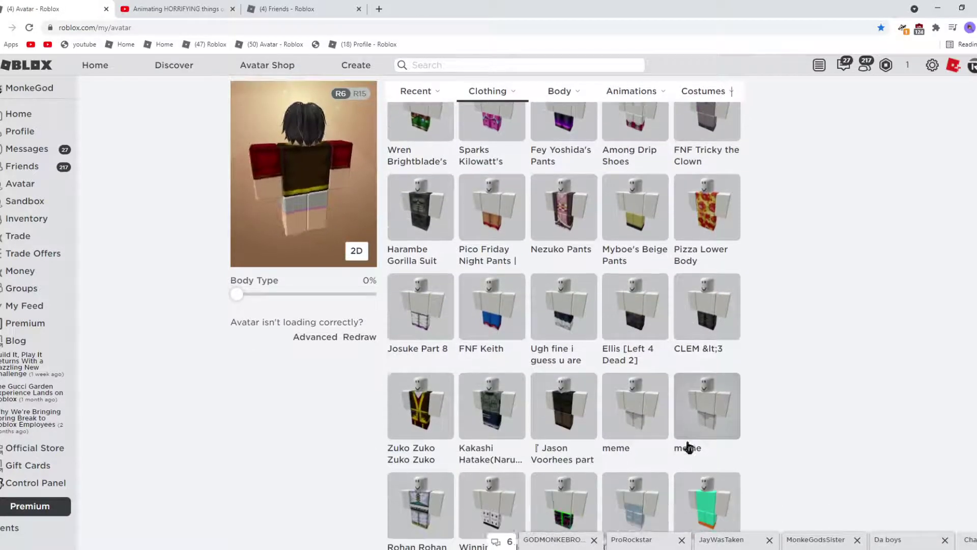
click(429, 443)
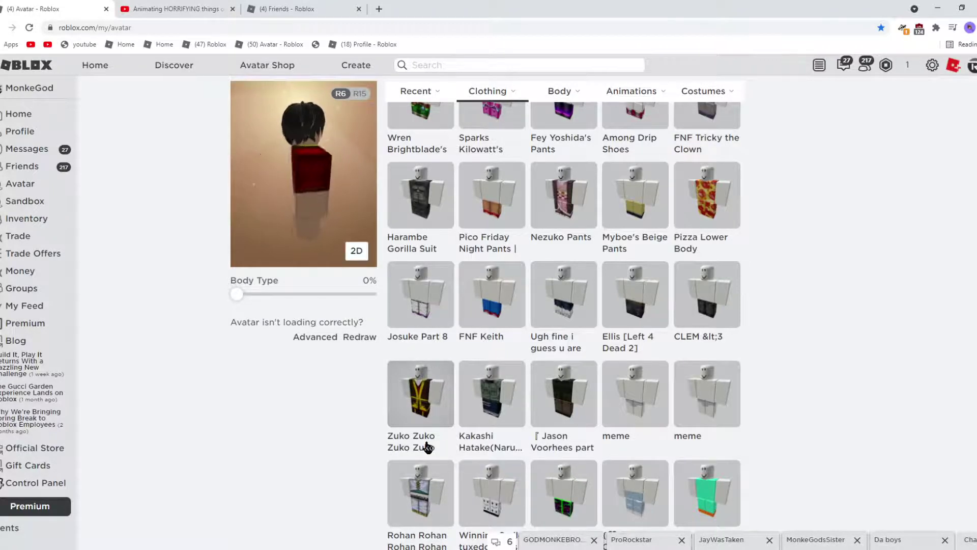
scroll(427, 447, up, 4)
mouse_move(512, 81)
click(520, 168)
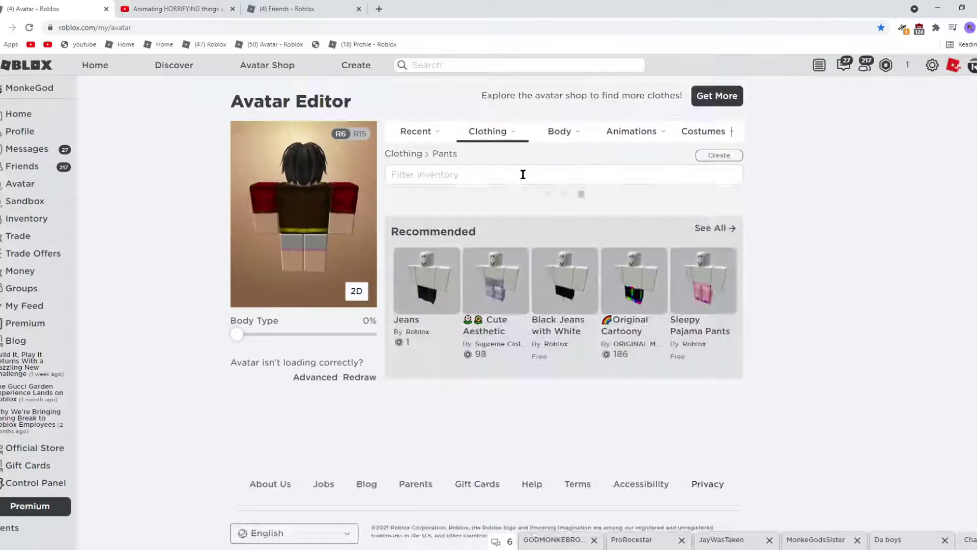
scroll(407, 405, down, 7)
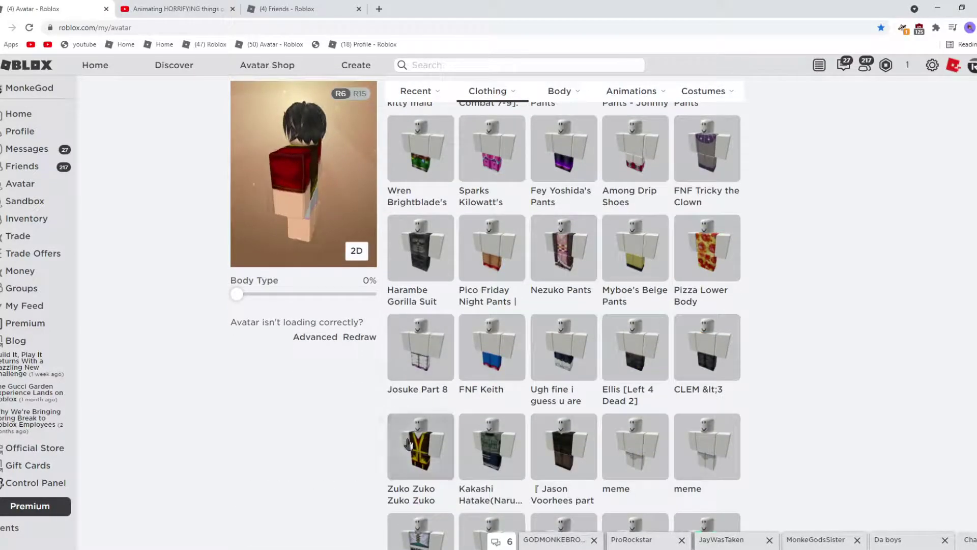
click(415, 443)
Step: Wear a preset costume for a plain blocky pink-shirted look, then show My Costumes
mouse_move(693, 91)
click(626, 116)
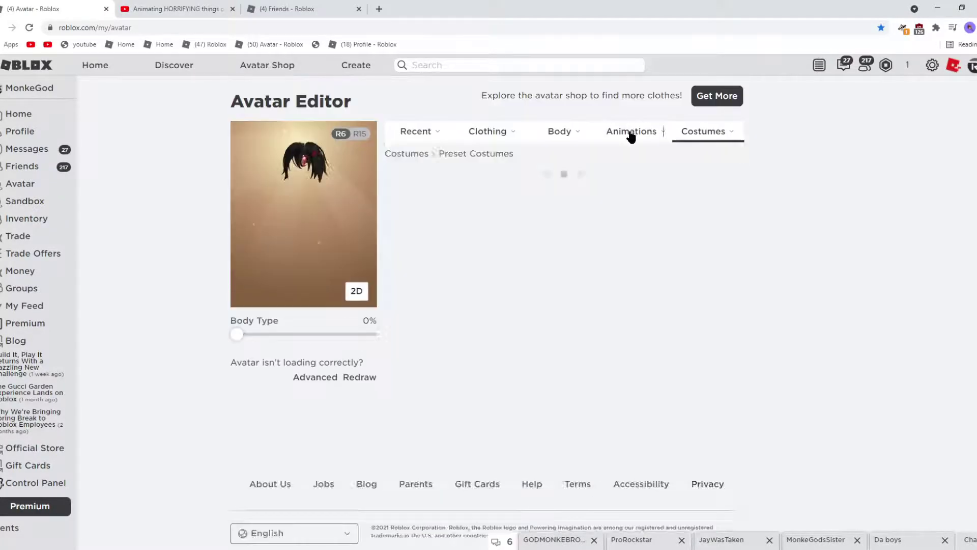
click(459, 362)
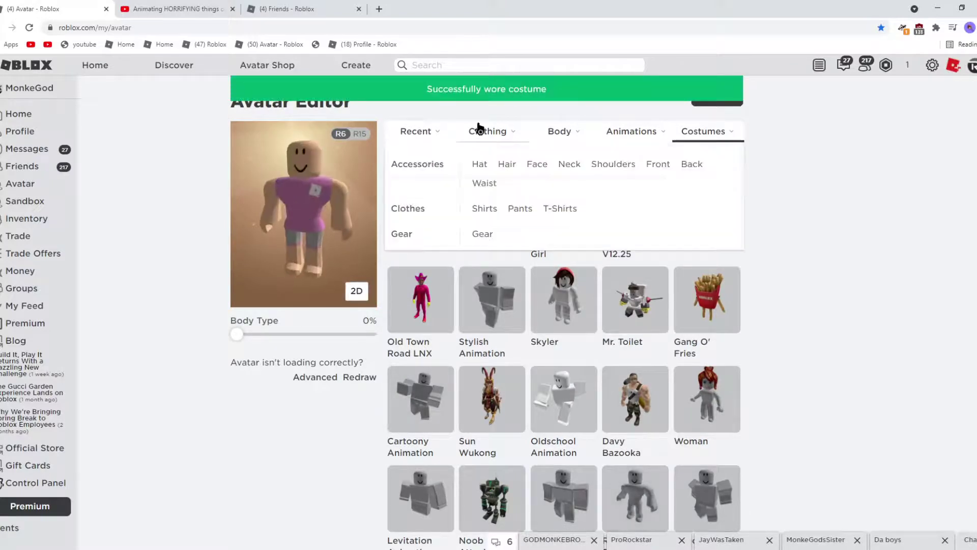
mouse_move(705, 132)
click(703, 155)
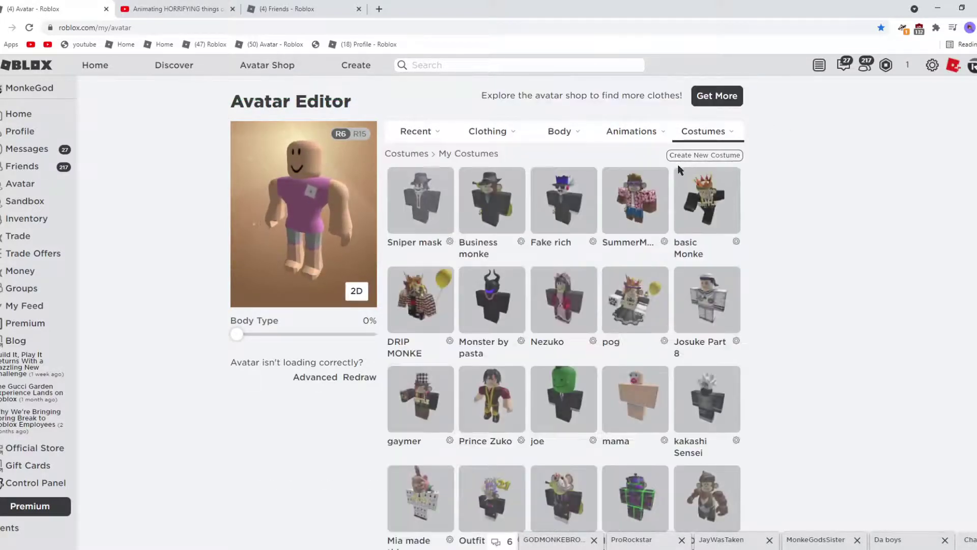